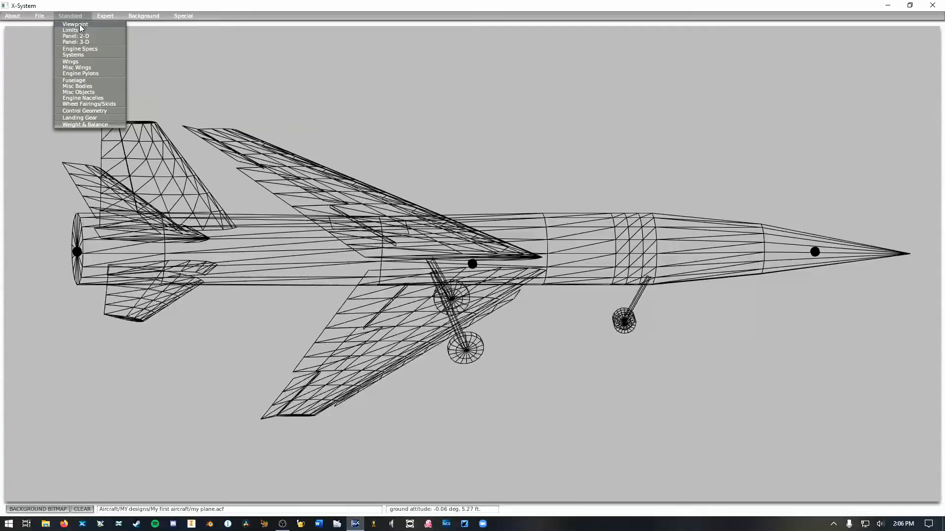
# Set the cockpit type to Fighter in the aircraft's Viewpoint settings, and close the settings.
pyautogui.click(80, 25)
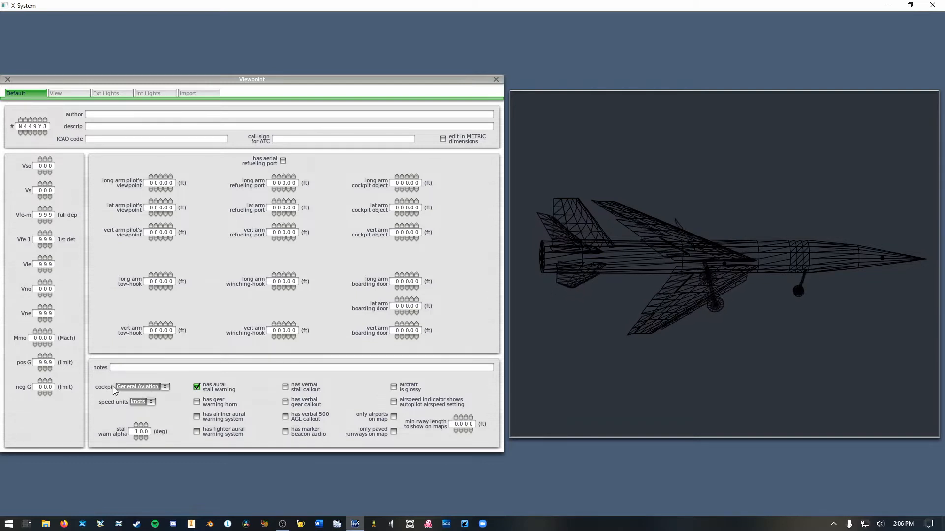
pyautogui.click(150, 389)
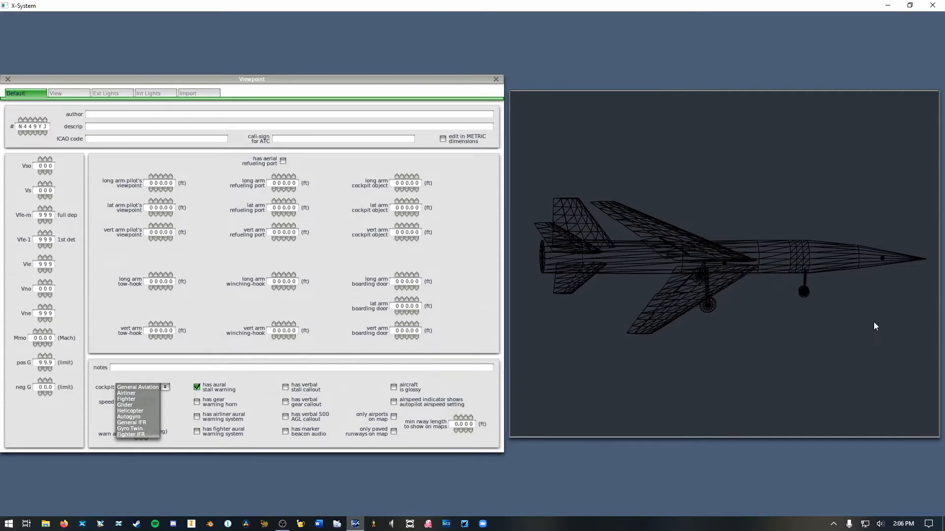
pyautogui.click(129, 400)
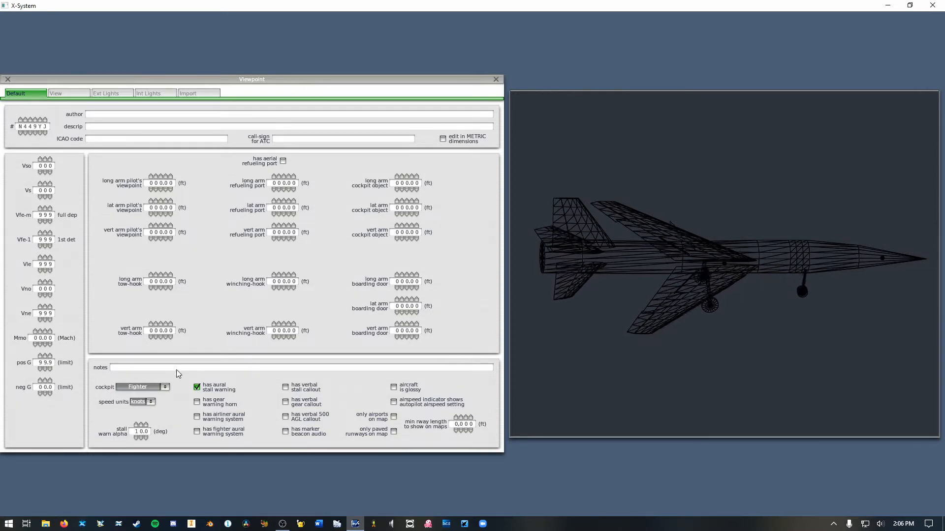
pyautogui.click(496, 79)
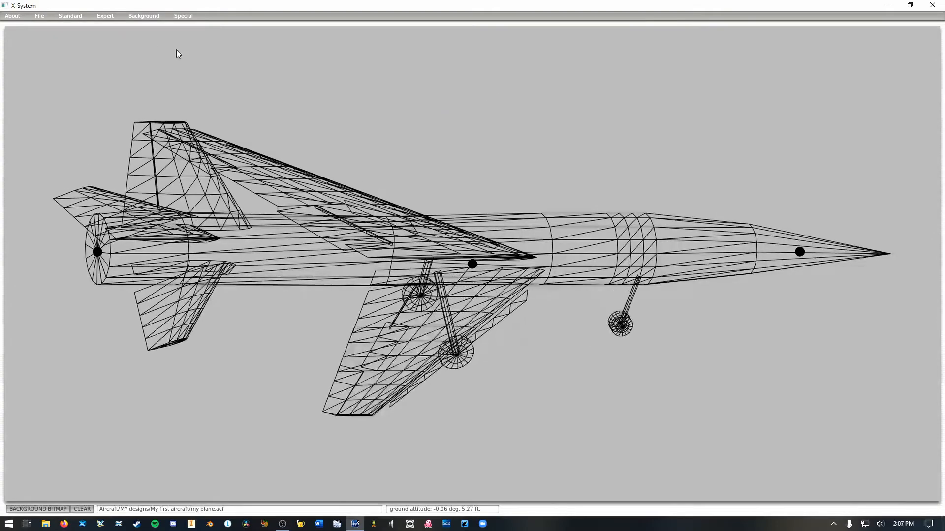
# Open the 2-D instrument panel editor for the aircraft.
pyautogui.click(75, 16)
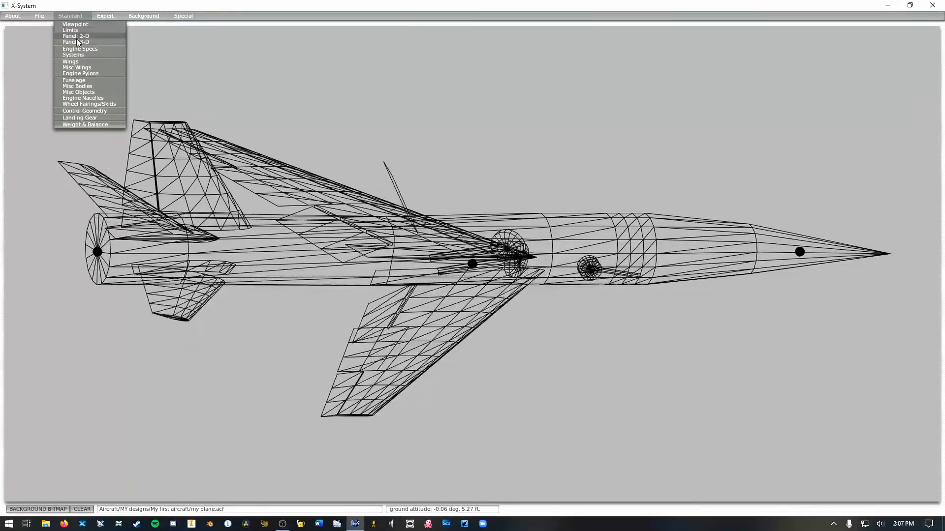
pyautogui.click(76, 36)
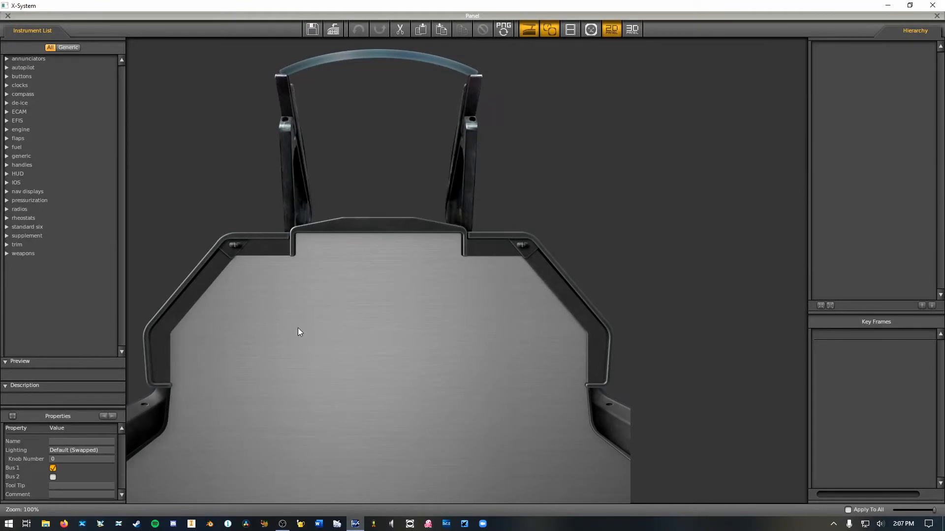
pyautogui.moveTo(308, 350); pyautogui.dragTo(334, 305)
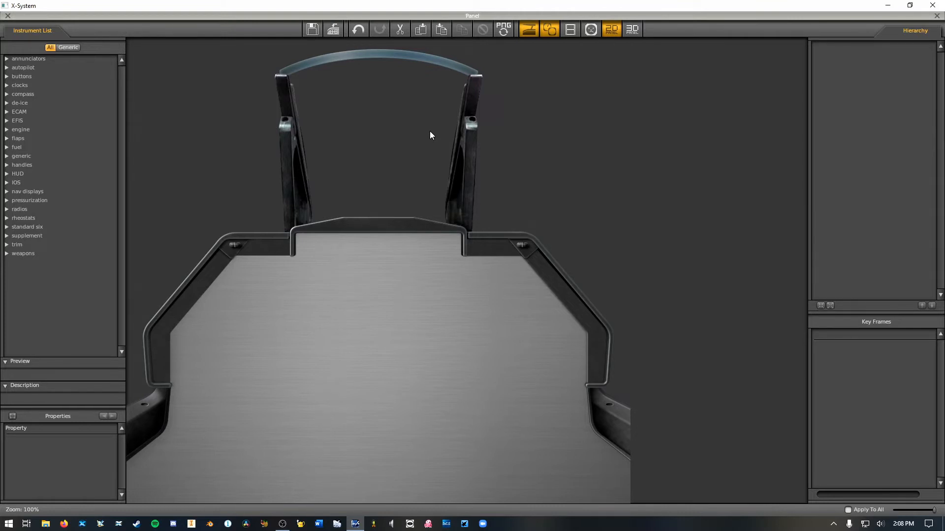
# Import the panel instruments from F14A.acf in the Aircraft/Military/F14A XT 9.62 folder.
pyautogui.click(334, 30)
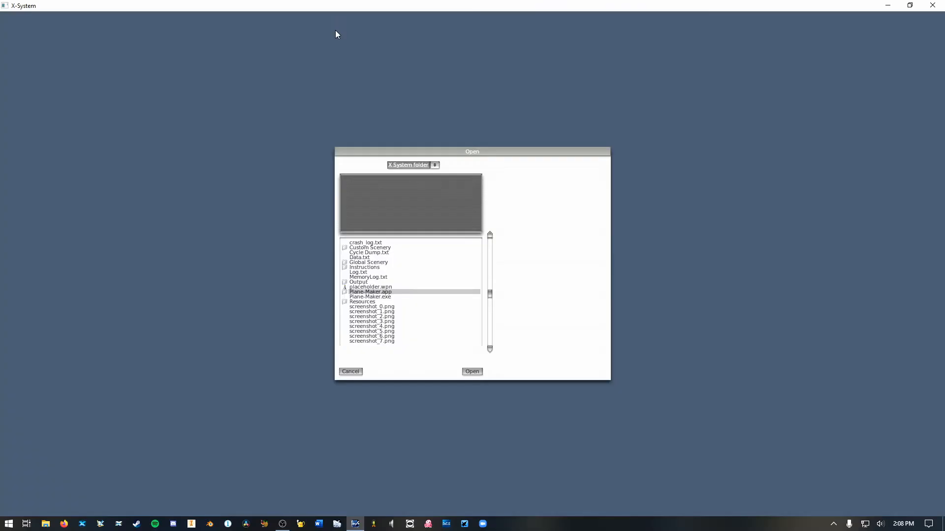
pyautogui.scroll(3, 381, 283)
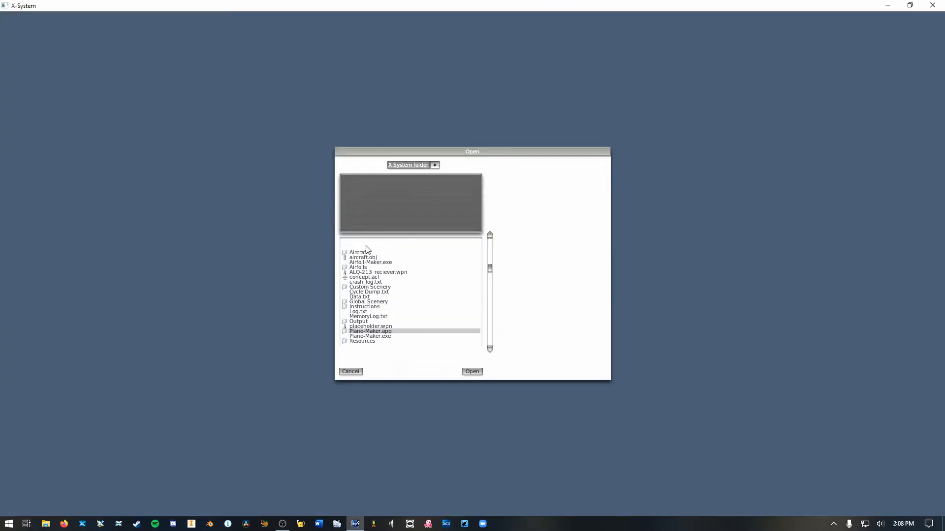
pyautogui.click(366, 253)
pyautogui.doubleClick(367, 254)
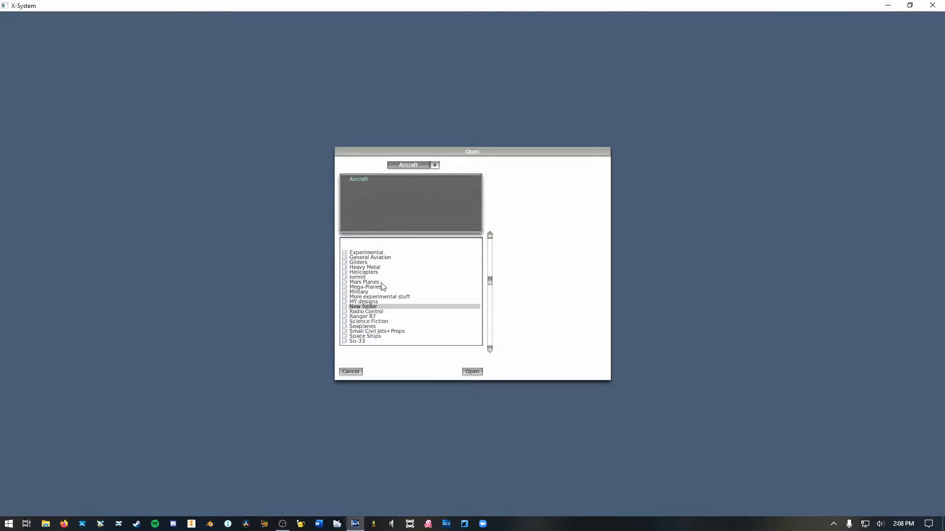
pyautogui.scroll(-2, 363, 327)
pyautogui.scroll(3, 360, 313)
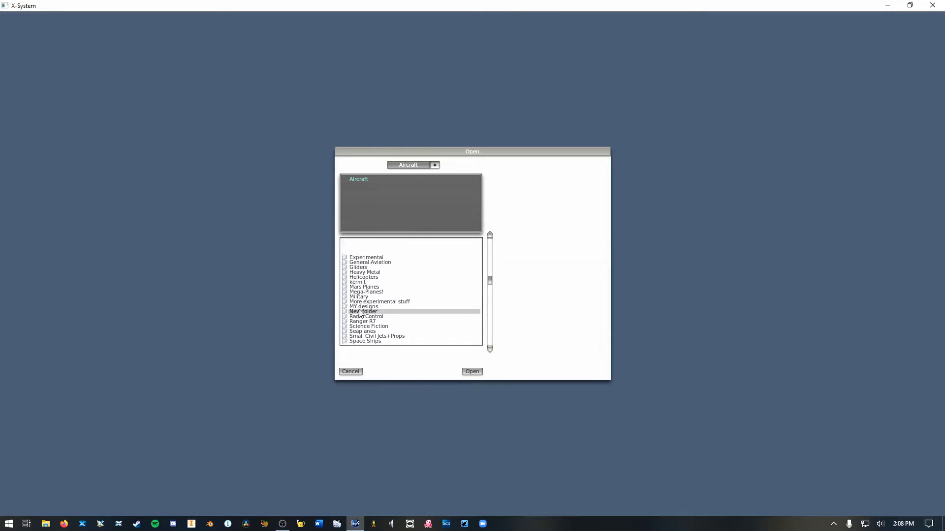
pyautogui.doubleClick(362, 298)
pyautogui.scroll(-5, 369, 300)
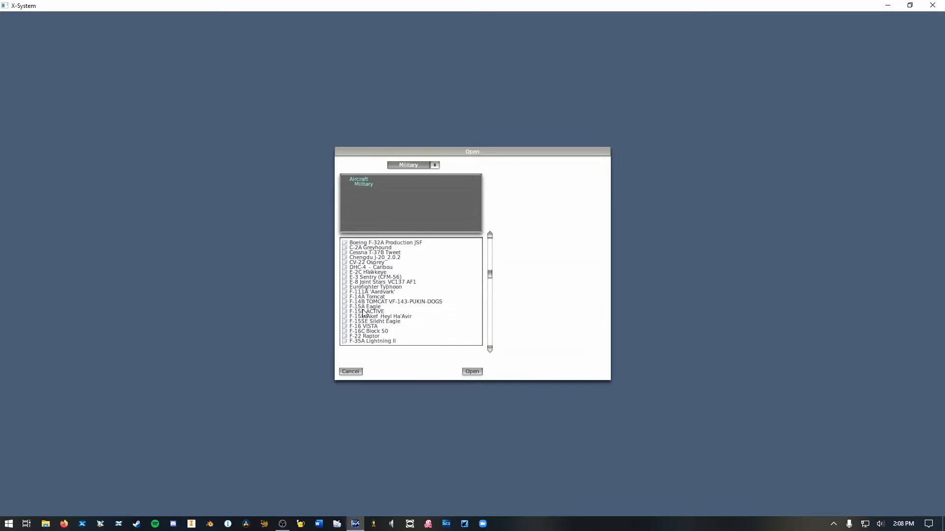
pyautogui.scroll(-2, 370, 319)
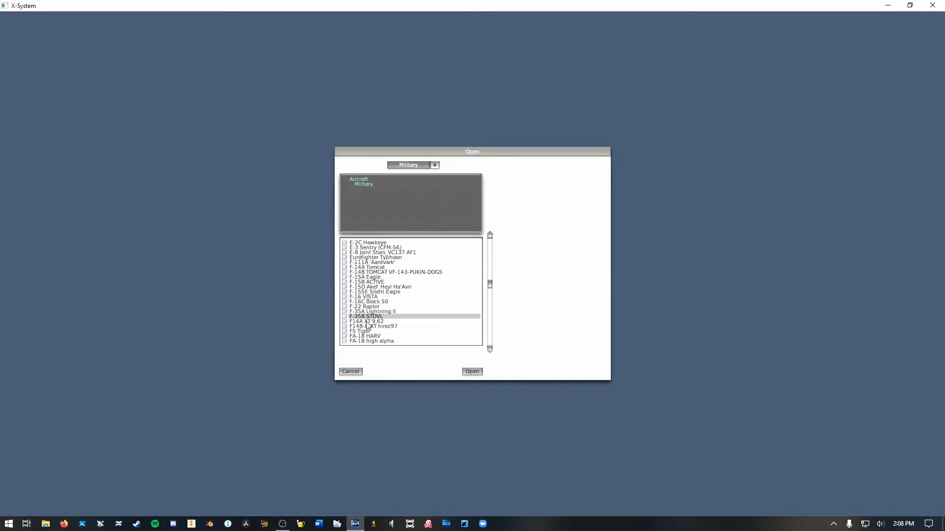
pyautogui.doubleClick(366, 322)
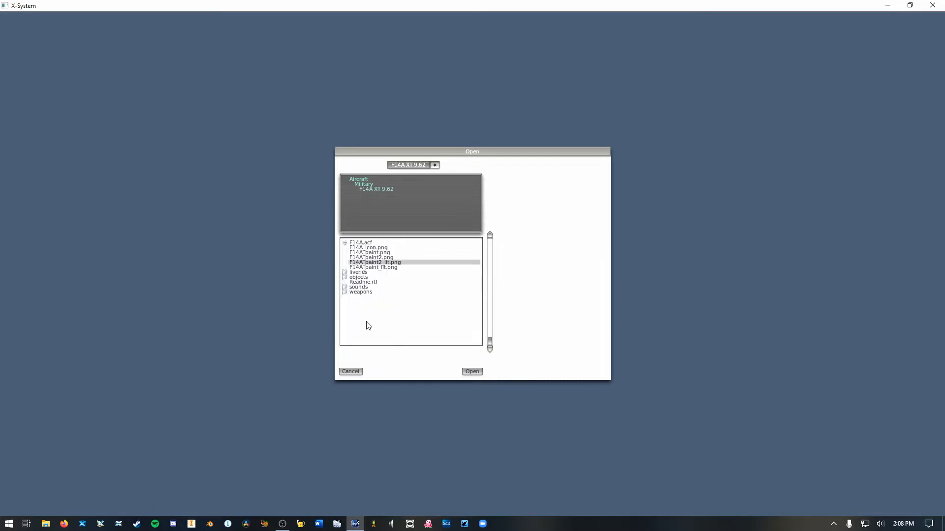
pyautogui.click(377, 243)
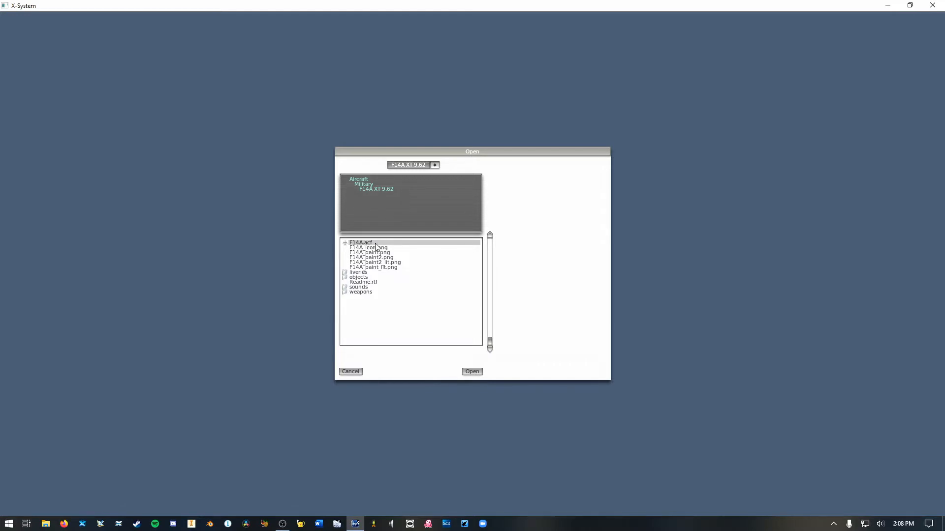
pyautogui.click(472, 372)
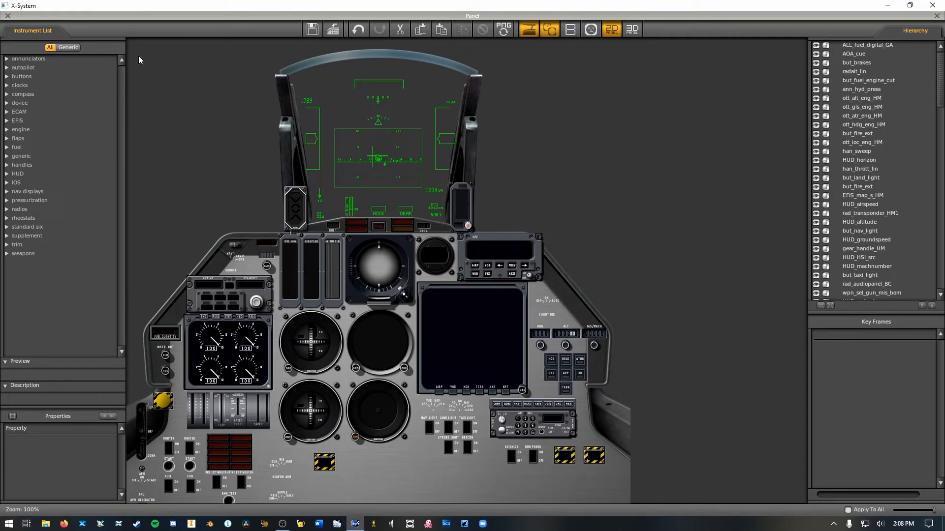
# Undo the F14A instrument import, redo it once, and undo it again.
pyautogui.click(358, 30)
pyautogui.click(380, 30)
pyautogui.click(364, 31)
pyautogui.scroll(2, 421, 219)
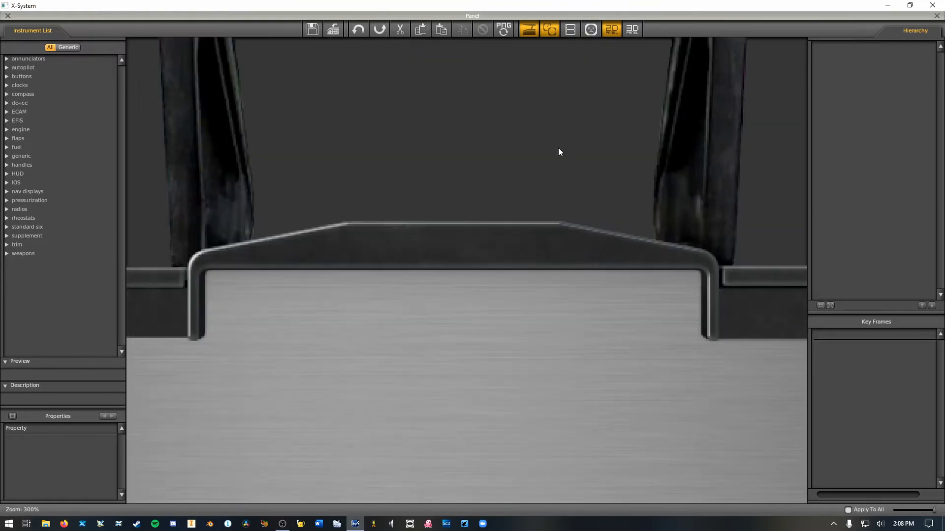
pyautogui.scroll(-2, 486, 262)
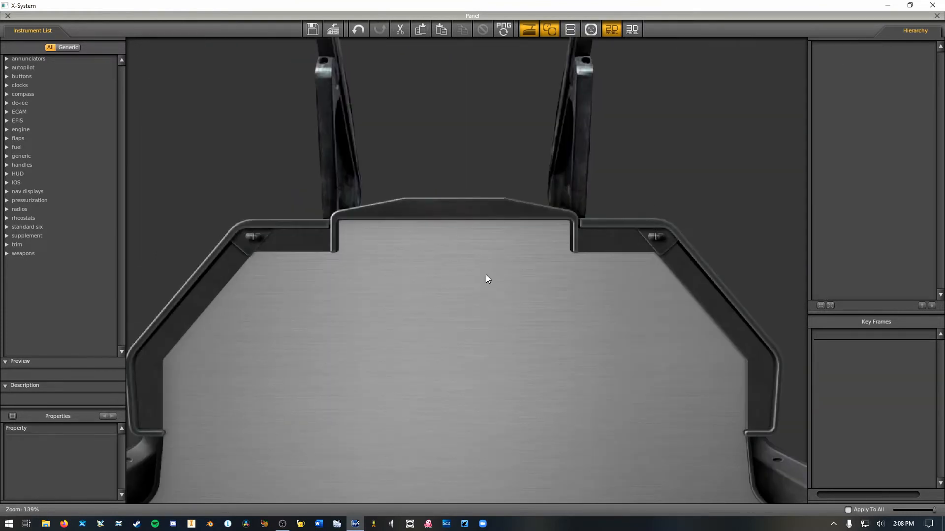
pyautogui.moveTo(477, 124); pyautogui.dragTo(468, 312)
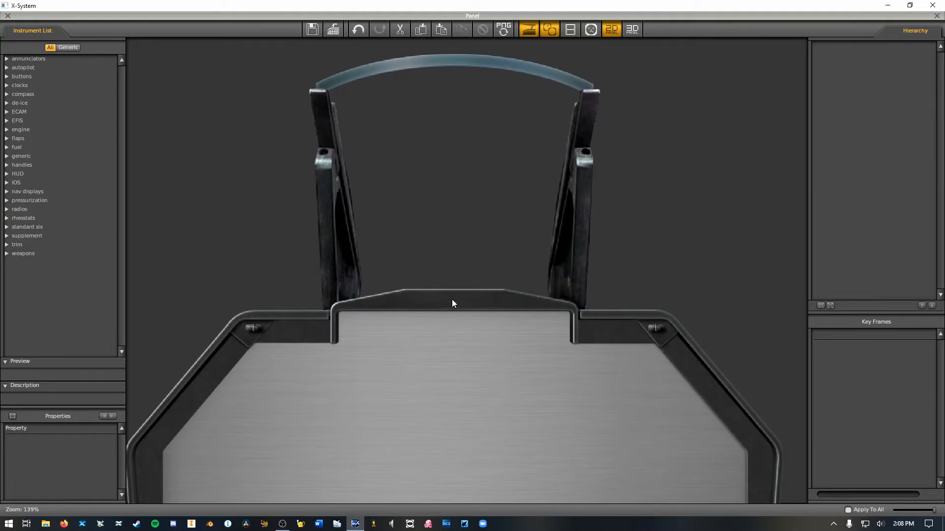
pyautogui.scroll(-1, 451, 296)
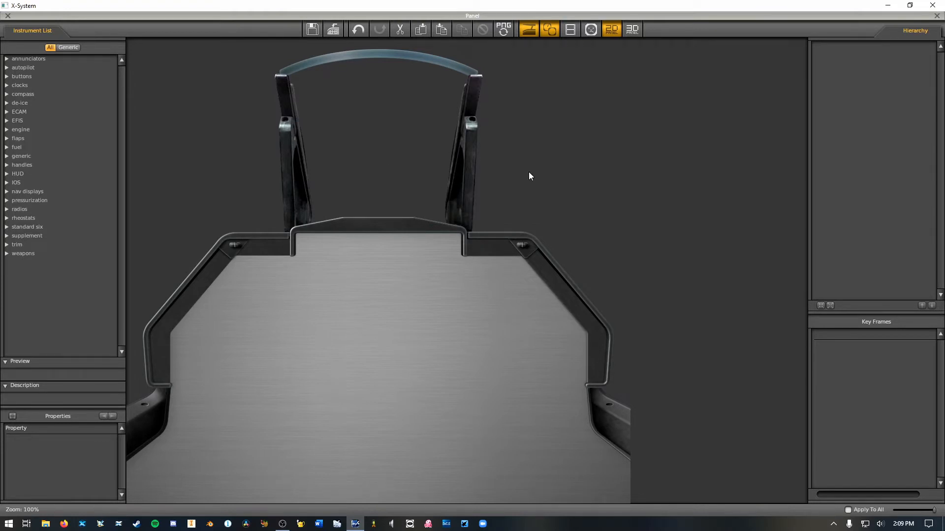
# Expand the HUD instrument category and examine the available HUD instruments and their previews.
pyautogui.click(19, 176)
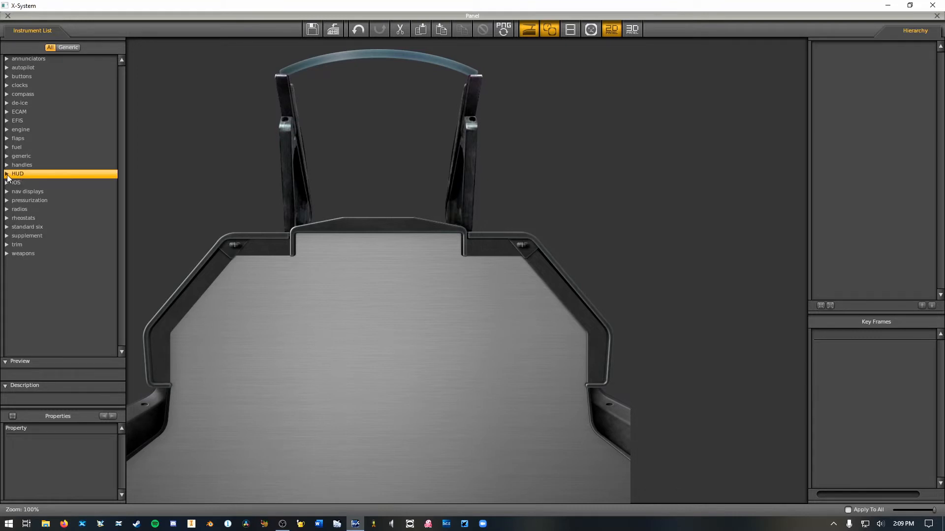
pyautogui.click(6, 174)
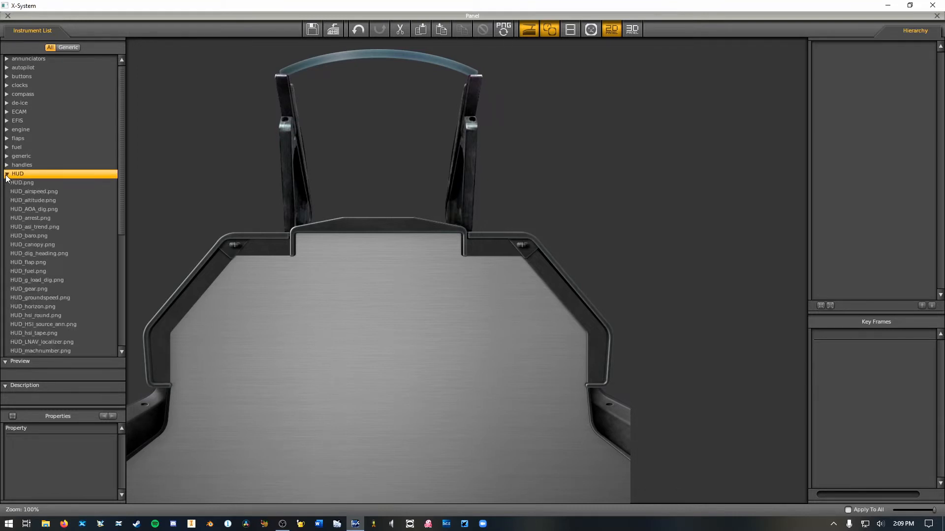
pyautogui.scroll(-4, 13, 161)
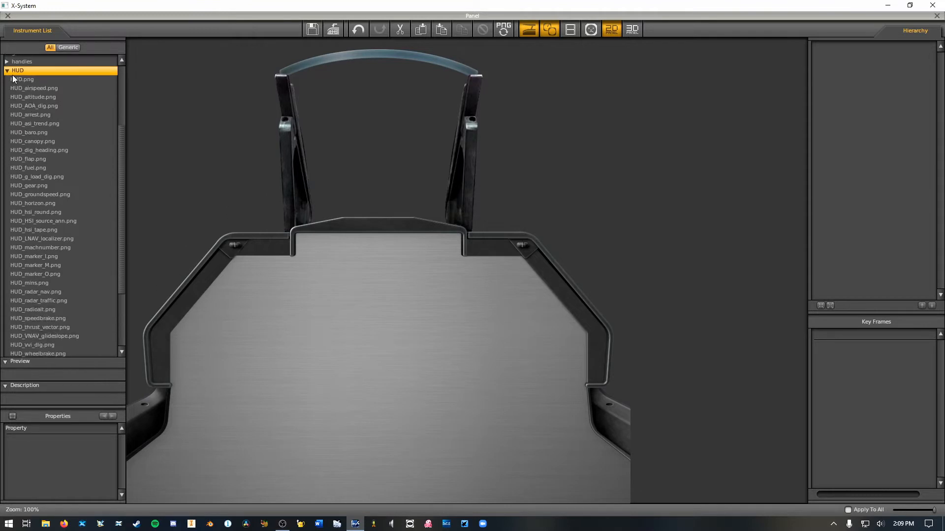
pyautogui.scroll(-2, 98, 346)
pyautogui.scroll(3, 74, 64)
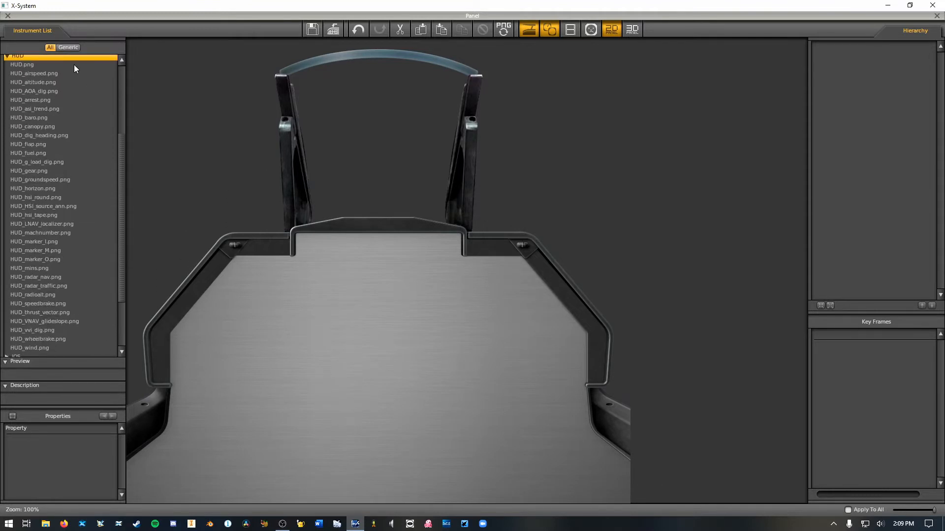
pyautogui.scroll(-1, 51, 95)
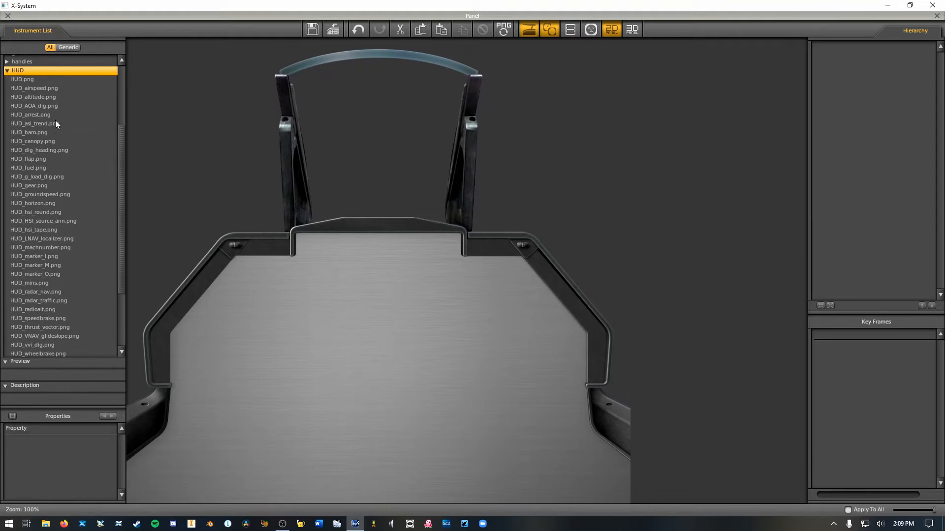
pyautogui.scroll(-1, 28, 290)
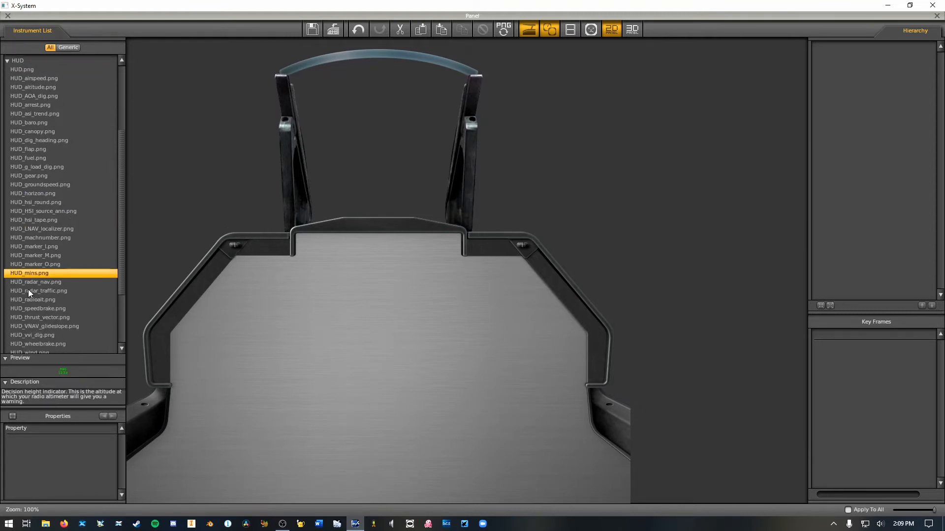
pyautogui.click(28, 321)
pyautogui.click(31, 329)
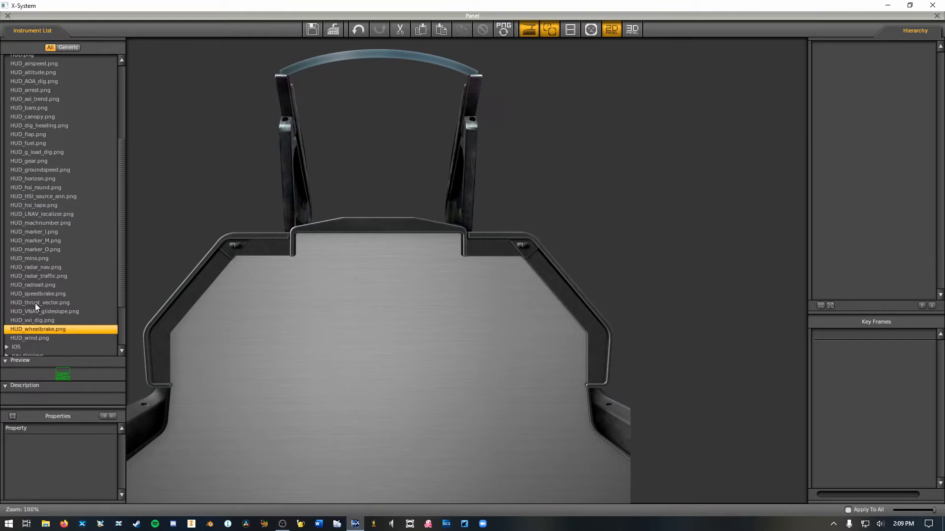
pyautogui.scroll(-1, 34, 303)
pyautogui.scroll(2, 45, 172)
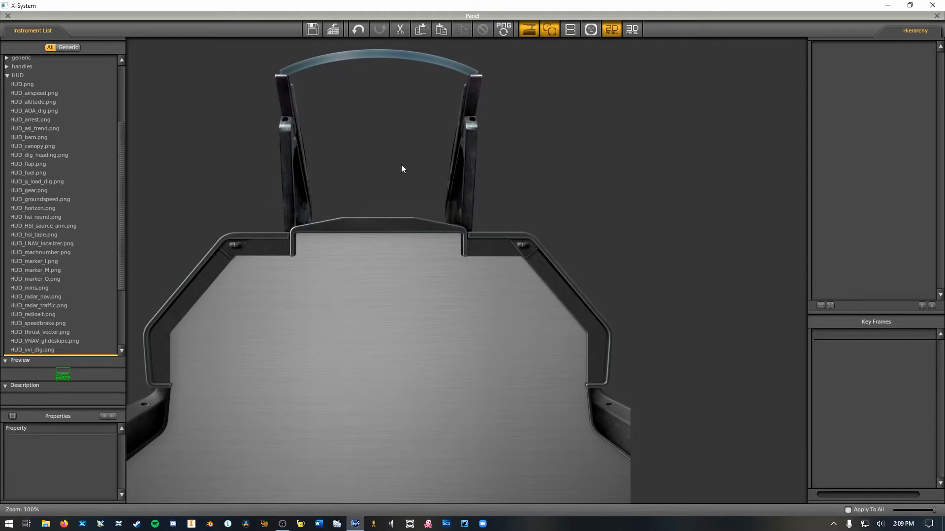
# Place the HUD_horizon.png instrument inside the HUD glass frame above the panel.
pyautogui.click(30, 209)
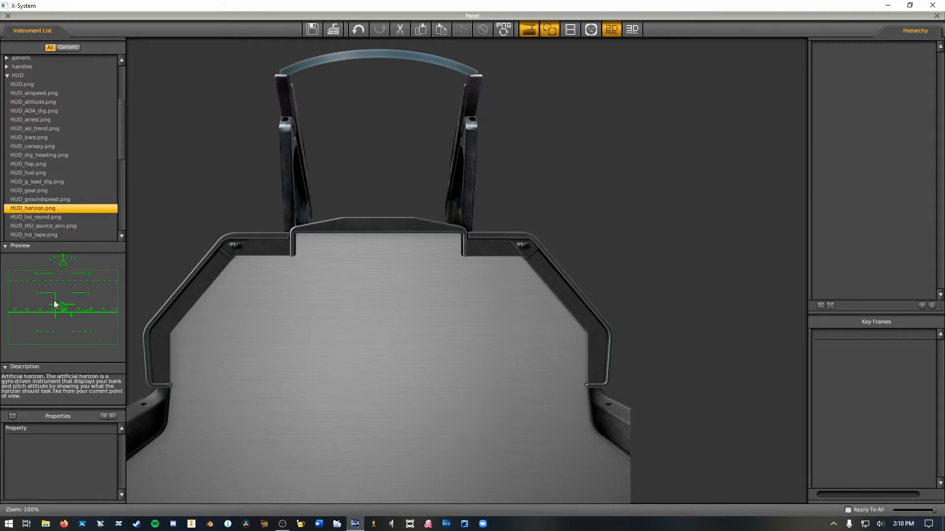
pyautogui.moveTo(30, 206); pyautogui.dragTo(49, 293)
pyautogui.moveTo(40, 211); pyautogui.dragTo(373, 162)
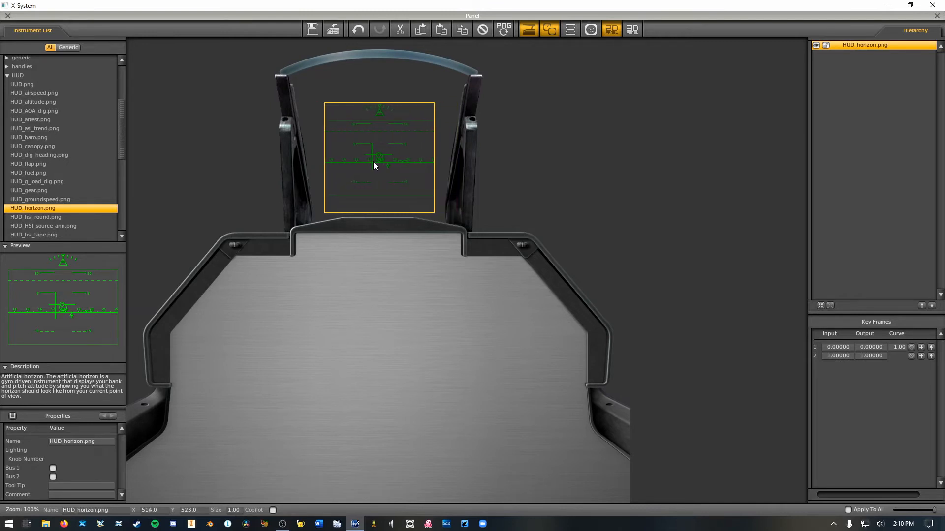
# Nudge the HUD horizon instrument left and back right in small increments.
pyautogui.press('Left')
pyautogui.press('Left')
pyautogui.press('Left')
pyautogui.press('Left')
pyautogui.press('Left')
pyautogui.press('Left')
pyautogui.press('Left')
pyautogui.press('Left')
pyautogui.press('Left')
pyautogui.press('Left')
pyautogui.press('Left')
pyautogui.press('Left')
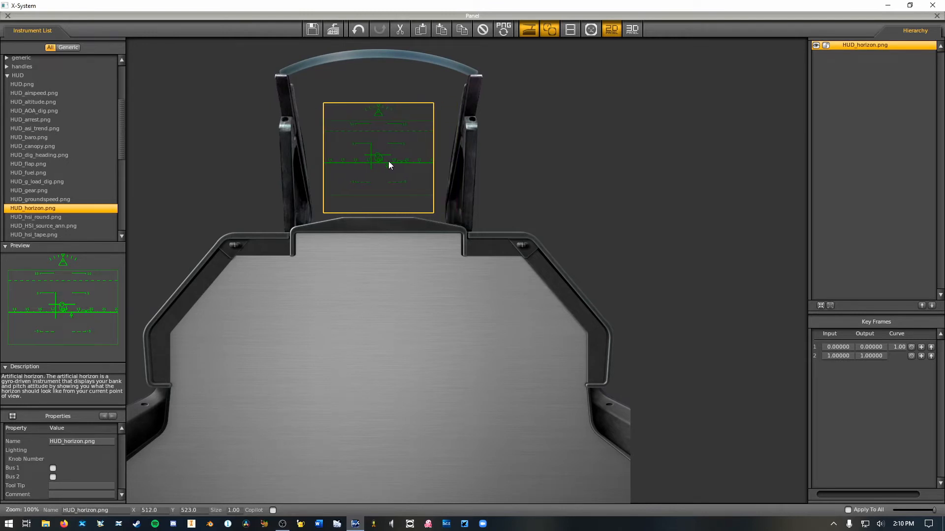
pyautogui.press('Right')
pyautogui.press('Right')
pyautogui.press('Right')
pyautogui.press('Right')
pyautogui.press('Right')
pyautogui.press('Right')
pyautogui.press('Right')
pyautogui.press('Right')
pyautogui.press('Right')
pyautogui.press('Right')
# Reposition the HUD horizon so it sits centred between the HUD supports, and deselect it.
pyautogui.moveTo(370, 162)
pyautogui.mouseDown()
pyautogui.moveTo(222, 166)
pyautogui.moveTo(370, 169)
pyautogui.mouseUp()
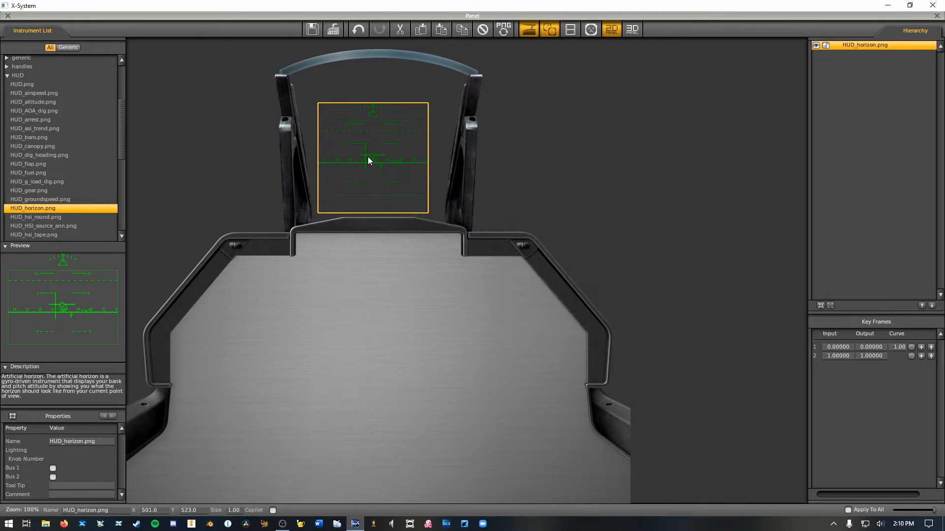
pyautogui.moveTo(368, 158); pyautogui.dragTo(372, 159)
pyautogui.click(314, 149)
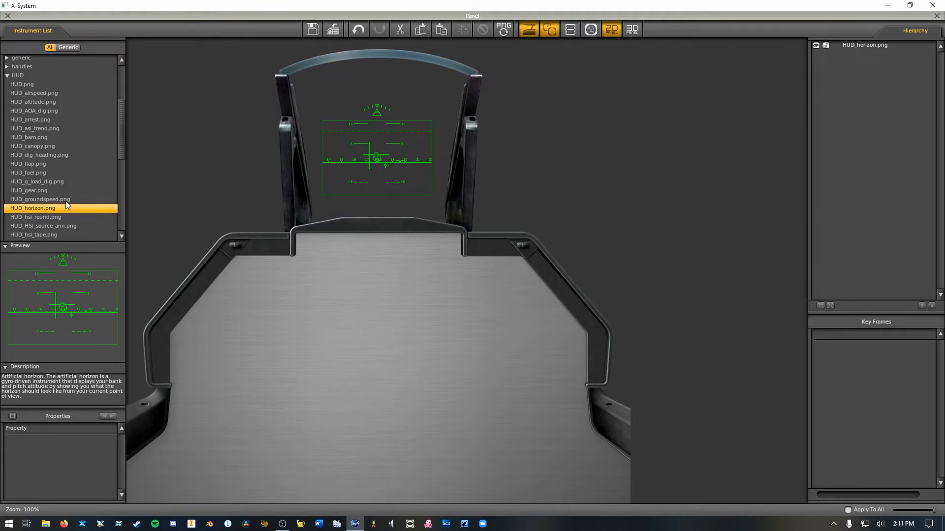
# Place the HUD_airspeed.png instrument along the left edge of the HUD horizon, at about X 385, Y 523.
pyautogui.click(38, 93)
pyautogui.click(33, 102)
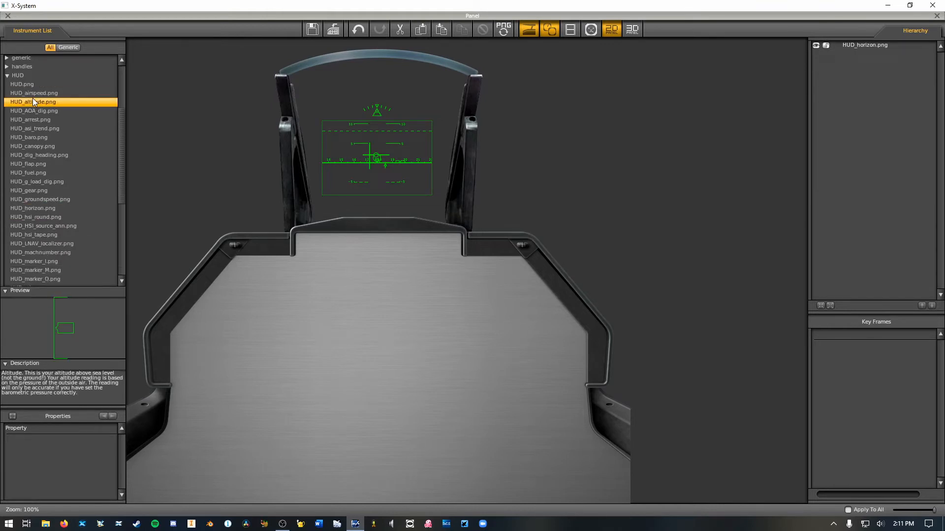
pyautogui.click(33, 94)
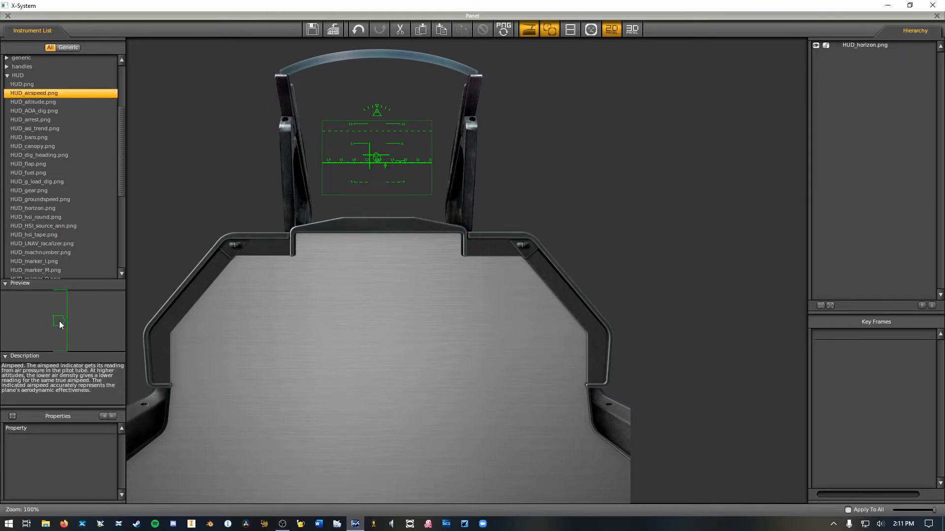
pyautogui.moveTo(60, 321); pyautogui.dragTo(315, 157)
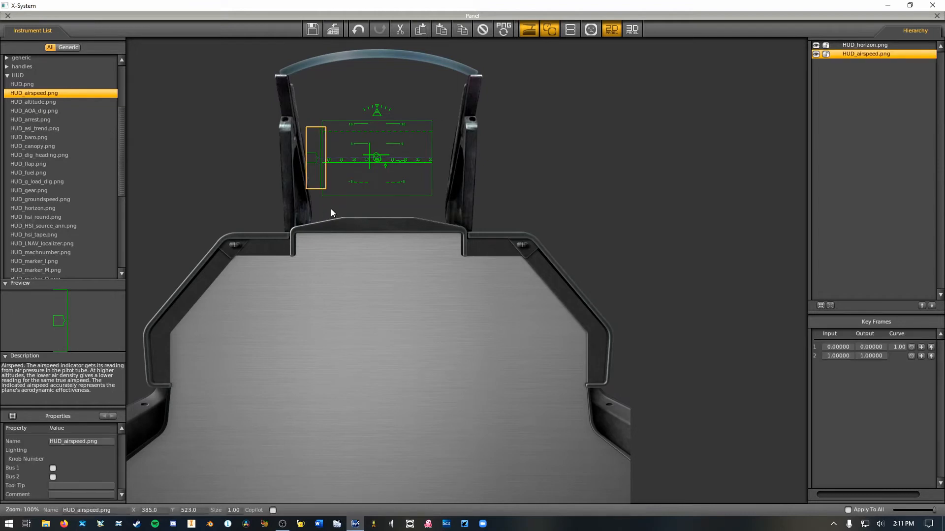
pyautogui.click(319, 195)
pyautogui.click(313, 171)
# Place the HUD_altitude.png instrument along the right edge of the HUD horizon, level with the airspeed tape.
pyautogui.click(23, 103)
pyautogui.moveTo(66, 327); pyautogui.dragTo(444, 164)
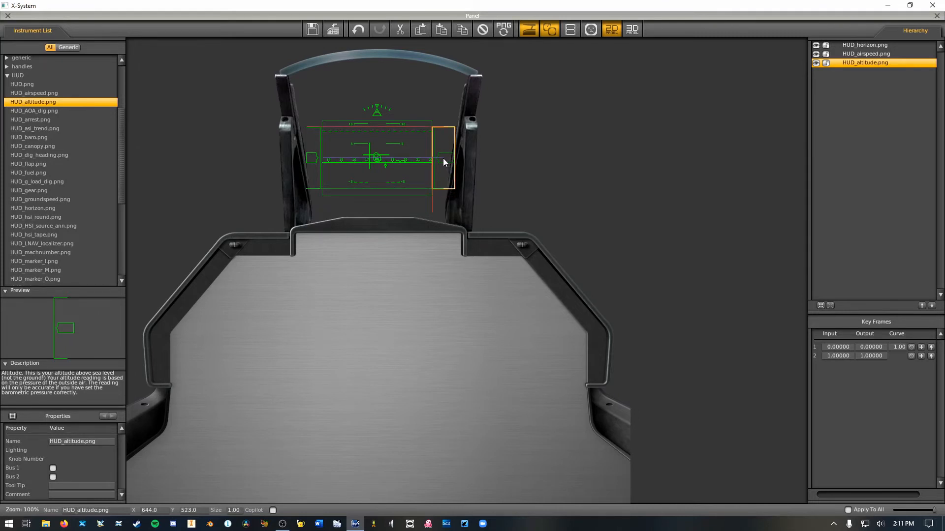
pyautogui.moveTo(442, 158)
pyautogui.mouseDown()
pyautogui.moveTo(444, 176)
pyautogui.moveTo(441, 158)
pyautogui.mouseUp()
# Try the HUD airspeed instrument at size 0.9, restore its size to 1, and deselect it.
pyautogui.click(316, 161)
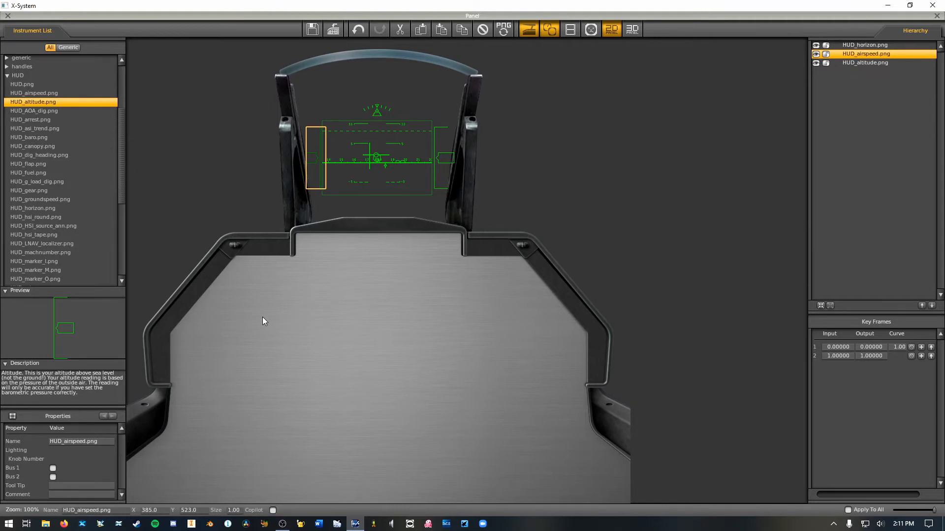
pyautogui.click(237, 511)
pyautogui.write('0.9')
pyautogui.press('Return')
pyautogui.moveTo(227, 510); pyautogui.dragTo(239, 510)
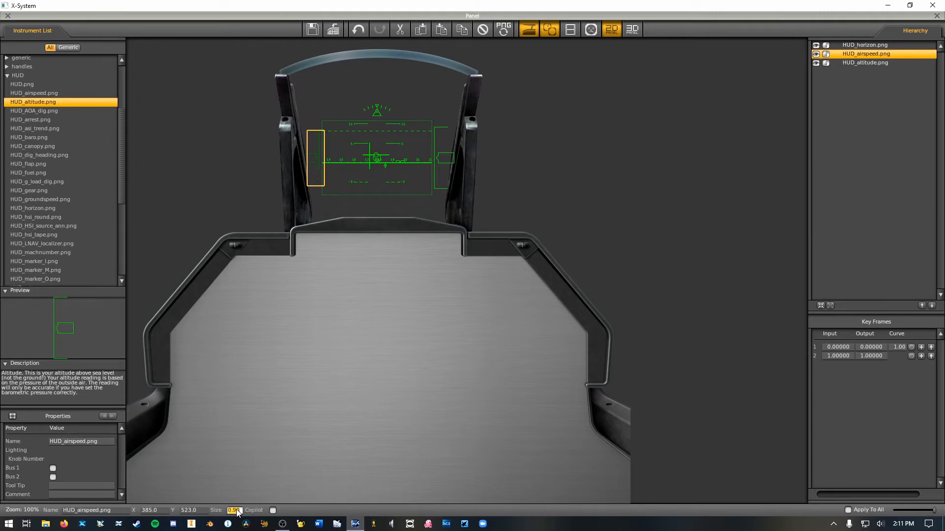
pyautogui.write('10')
pyautogui.press('BackSpace')
pyautogui.press('Return')
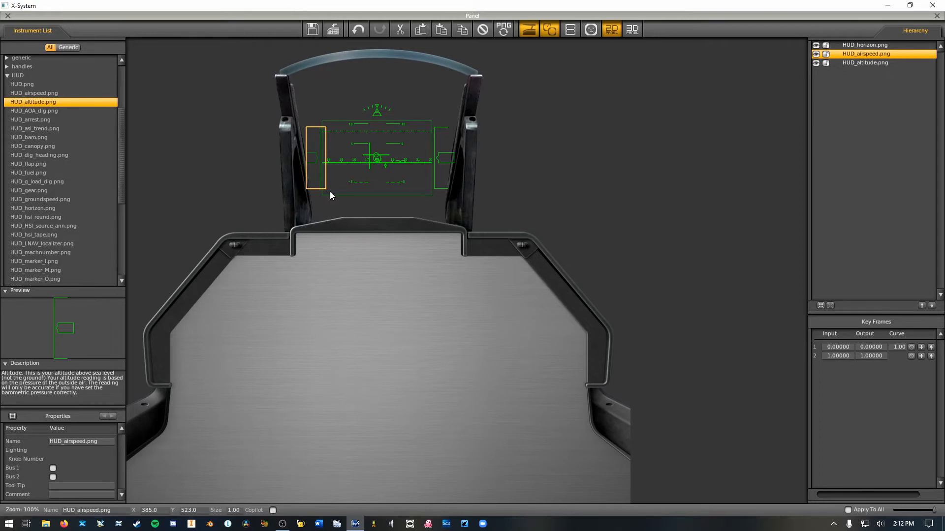
pyautogui.click(329, 199)
pyautogui.click(325, 218)
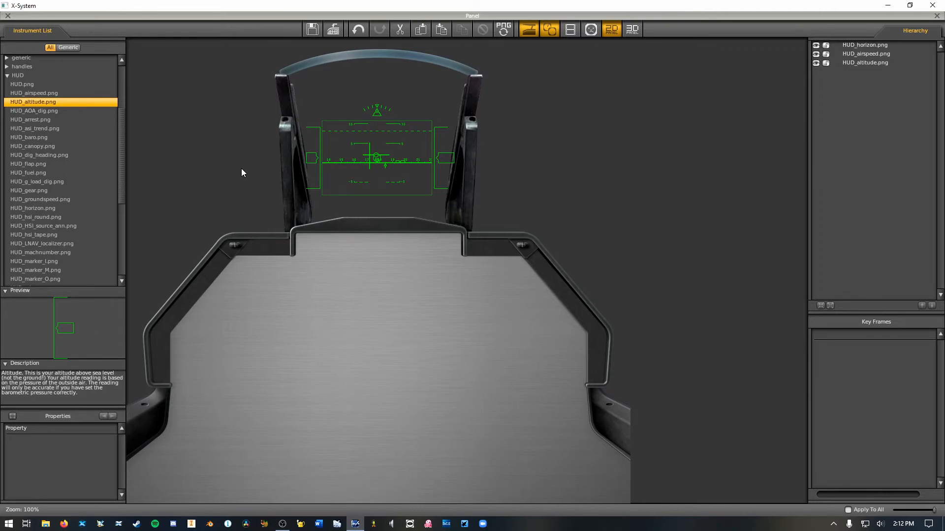
pyautogui.click(317, 162)
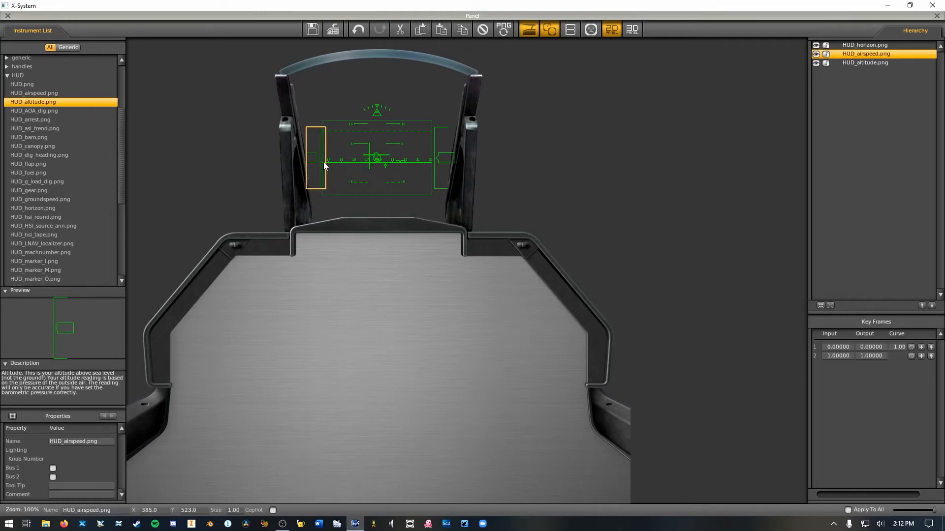
pyautogui.click(362, 160)
pyautogui.click(441, 156)
pyautogui.click(400, 197)
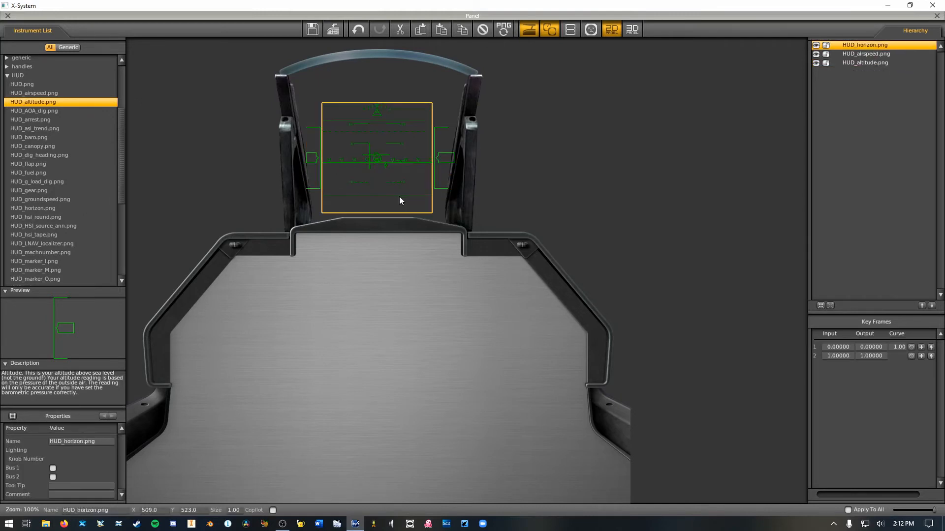
pyautogui.click(440, 223)
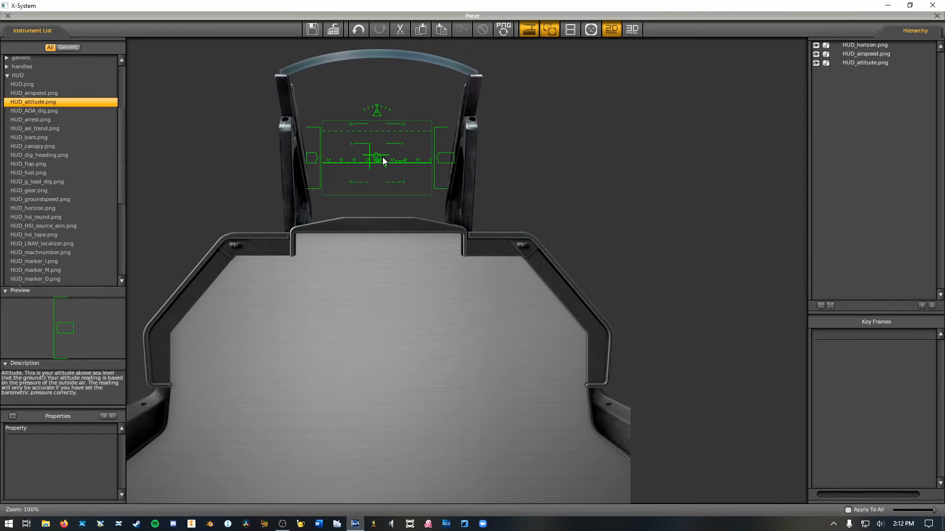
# Place the HUD_AOA_dig.png angle-of-attack readout above the altitude tape and shift it slightly right into line with the tape.
pyautogui.click(41, 111)
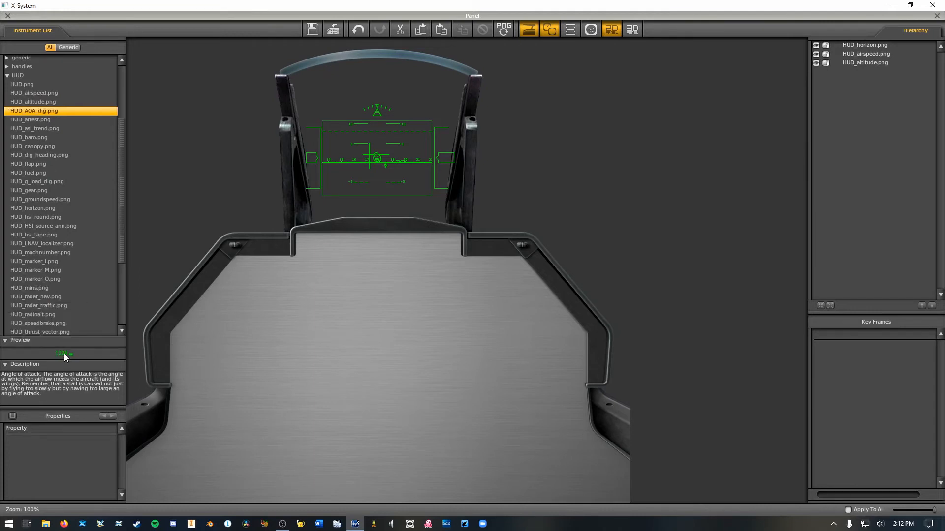
pyautogui.moveTo(439, 100); pyautogui.dragTo(438, 99)
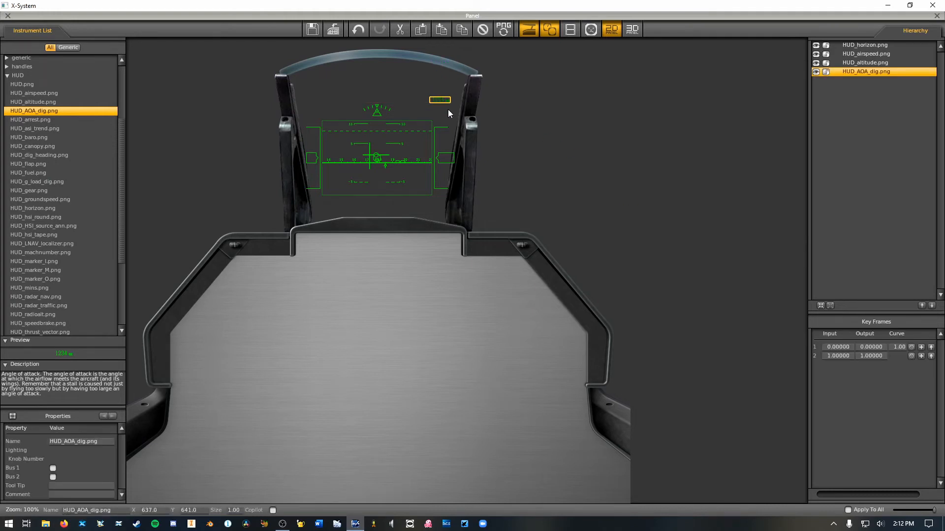
pyautogui.click(448, 109)
pyautogui.click(441, 100)
pyautogui.moveTo(442, 101); pyautogui.dragTo(445, 100)
pyautogui.click(447, 116)
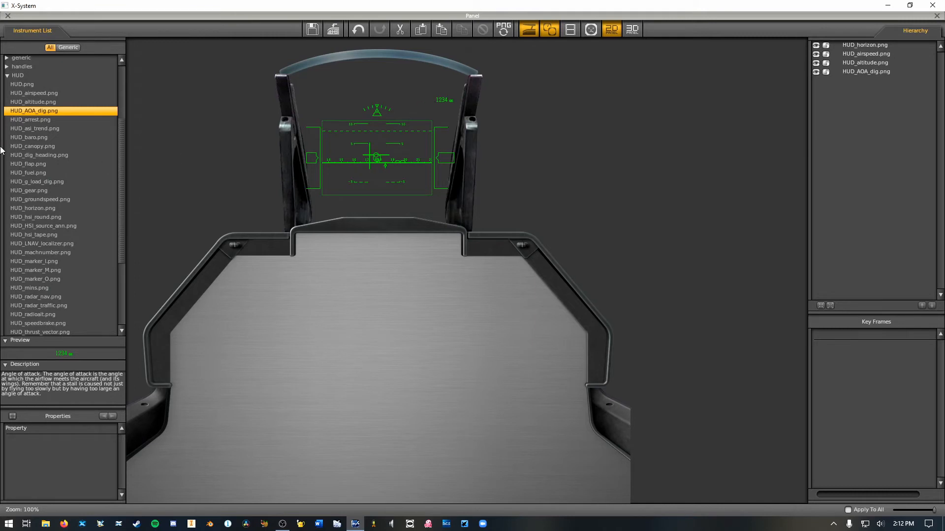
# Place the HUD_arrest.png hook indicator centred beneath the HUD horizon, and deselect it.
pyautogui.click(44, 119)
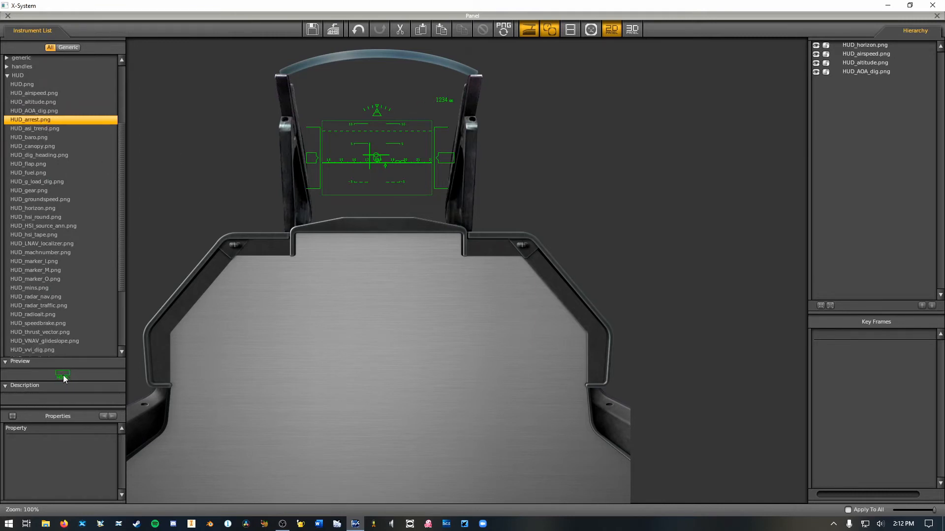
pyautogui.moveTo(63, 375); pyautogui.dragTo(387, 215)
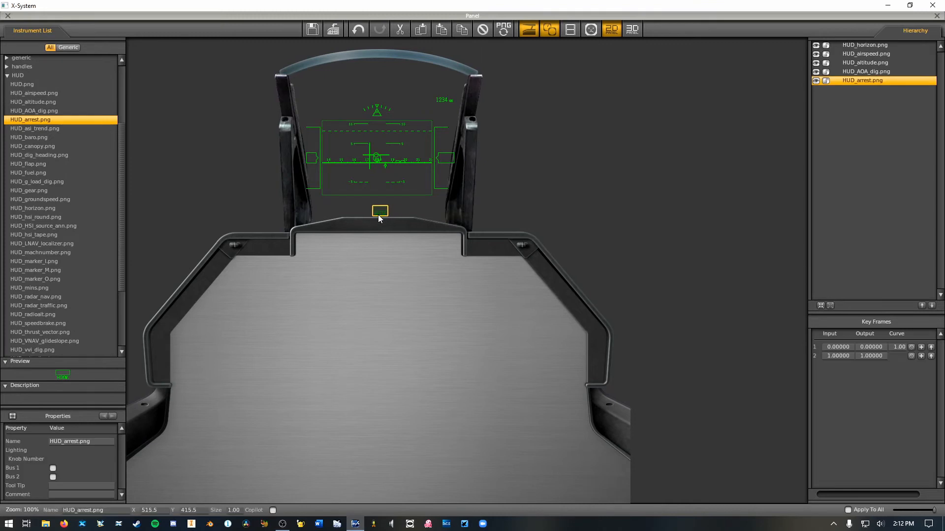
pyautogui.click(377, 211)
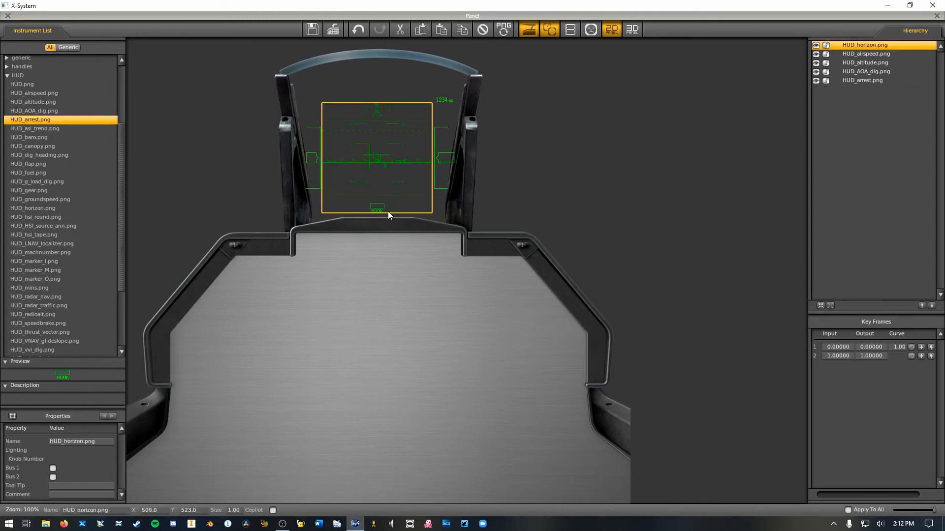
pyautogui.click(377, 219)
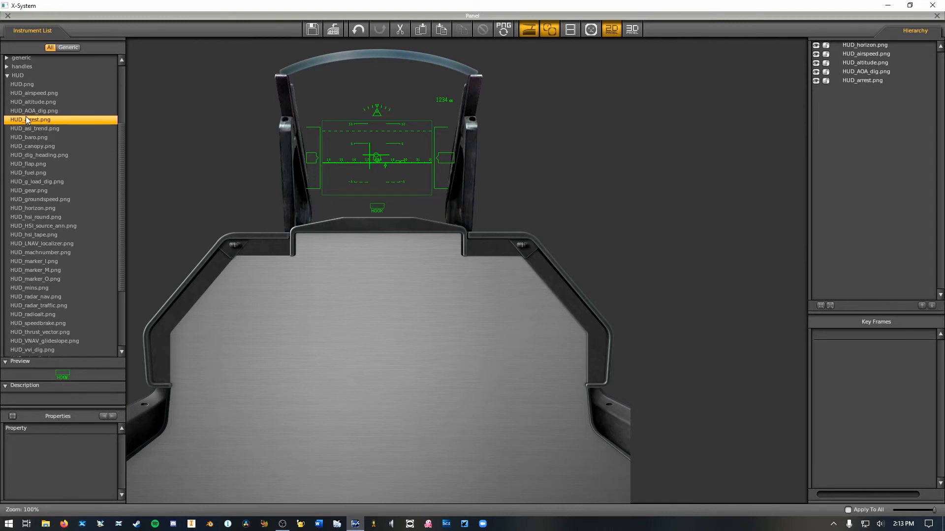
# Place HUD_flap.png below the airspeed tape and HUD_fuel.png below the altitude tape, on either side of the hook indicator.
pyautogui.click(44, 165)
pyautogui.moveTo(161, 175); pyautogui.dragTo(323, 211)
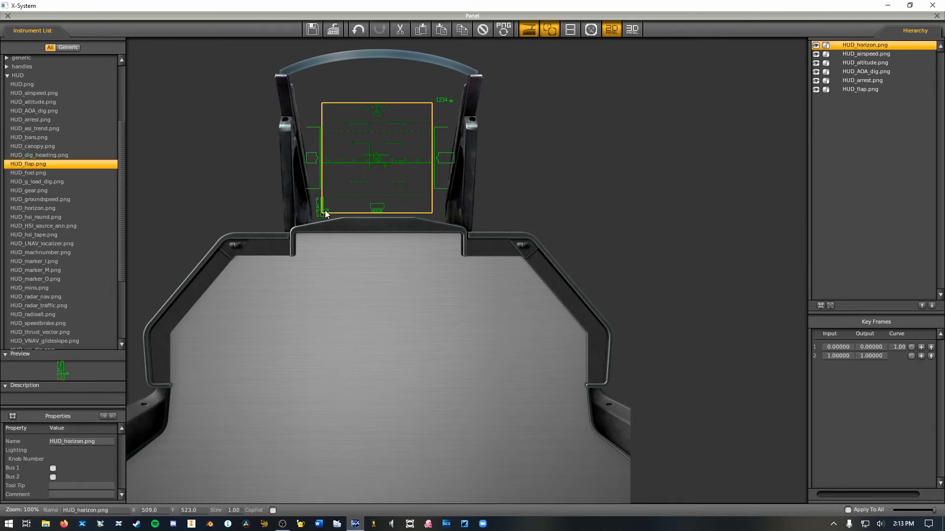
pyautogui.click(52, 174)
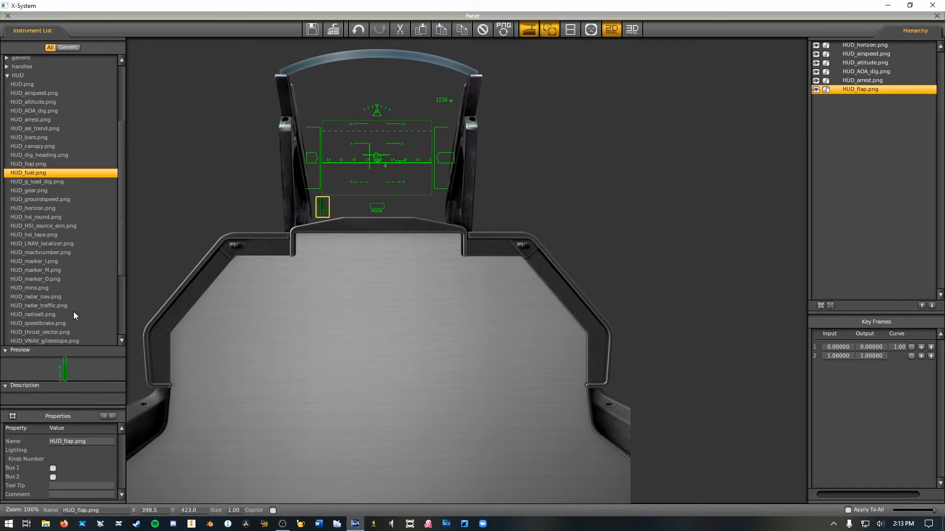
pyautogui.moveTo(68, 372); pyautogui.dragTo(440, 211)
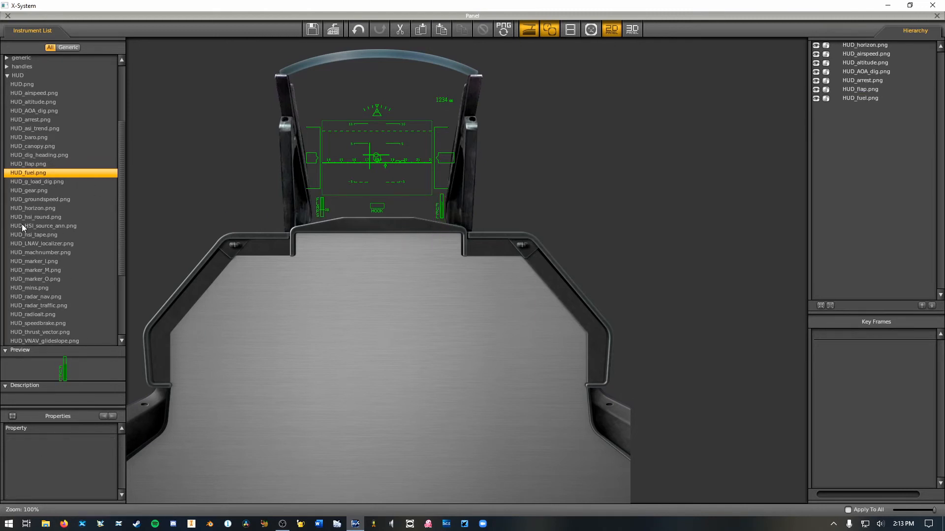
# Place HUD_g_load_dig.png above the airspeed tape at about X 376, Y 641, and HUD_machnumber.png beneath it at about X 376, Y 603.
pyautogui.click(33, 183)
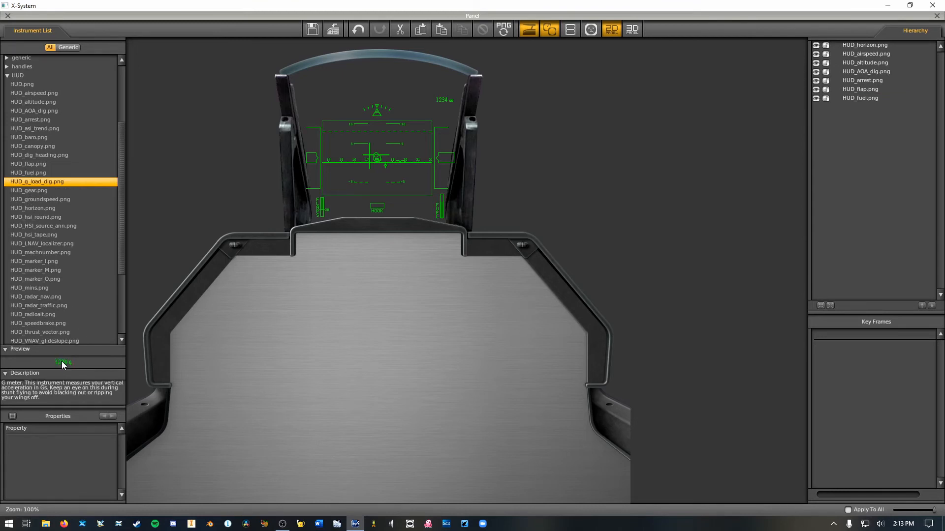
pyautogui.moveTo(122, 252); pyautogui.dragTo(311, 103)
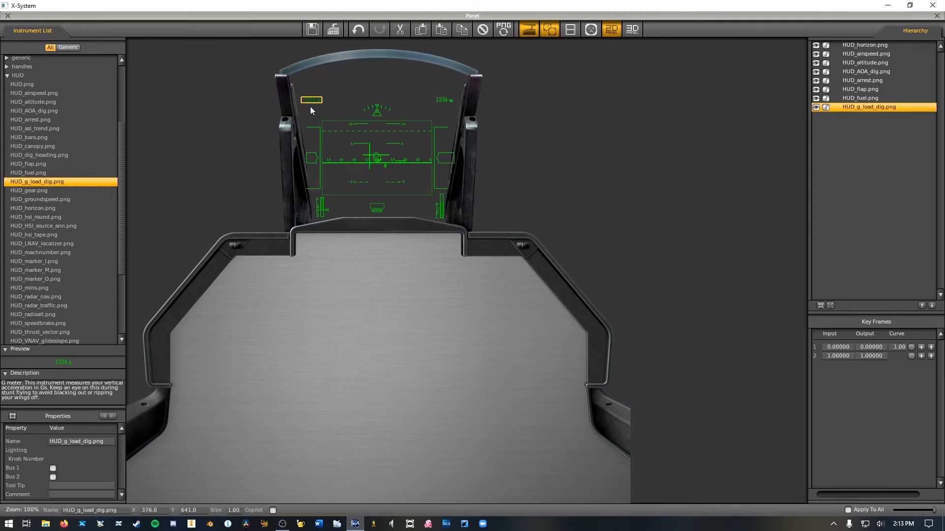
pyautogui.click(41, 200)
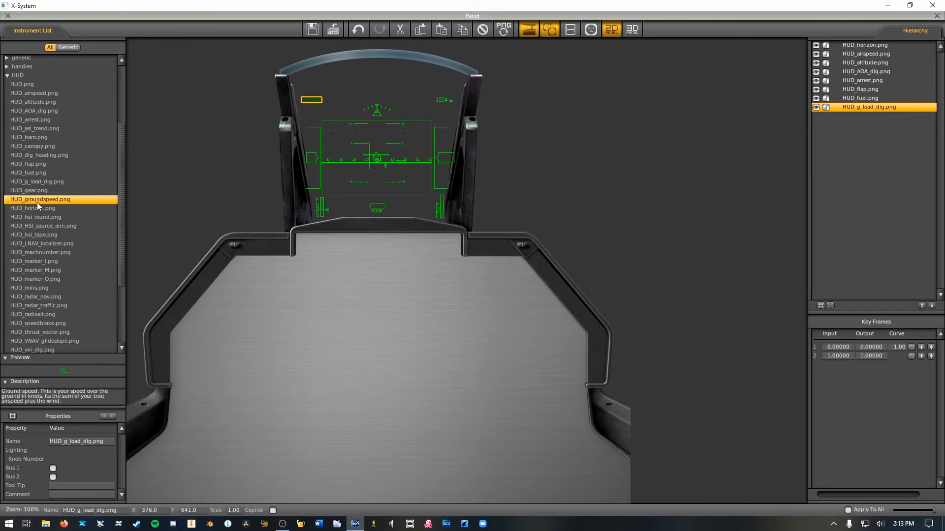
pyautogui.click(36, 218)
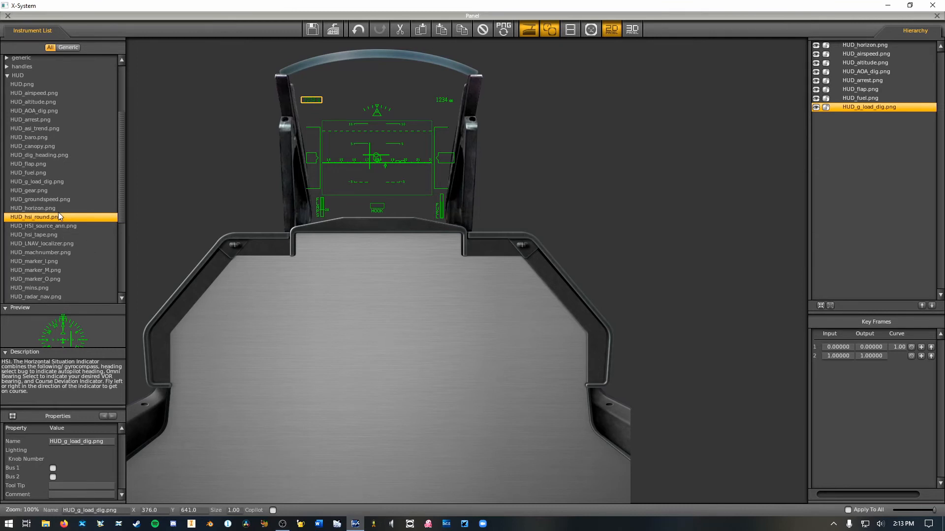
pyautogui.click(44, 254)
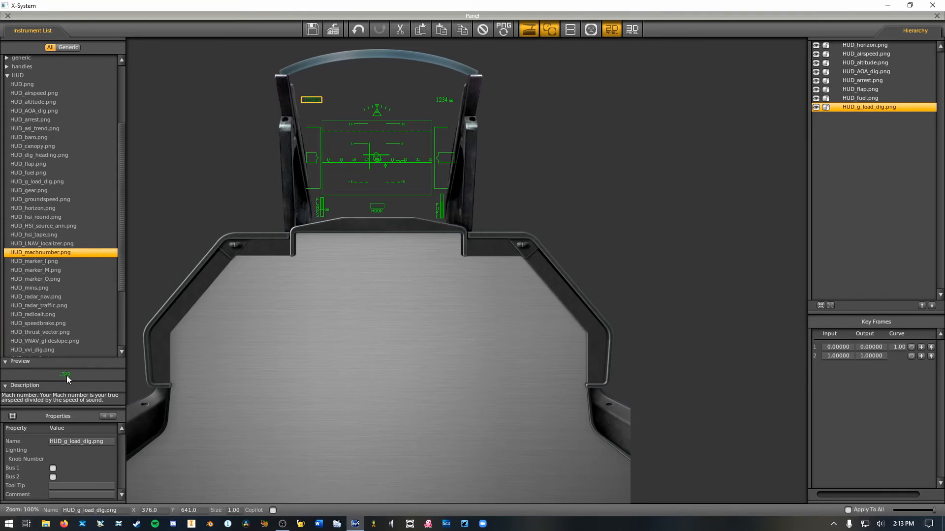
pyautogui.moveTo(65, 375); pyautogui.dragTo(188, 346)
pyautogui.moveTo(307, 122); pyautogui.dragTo(312, 122)
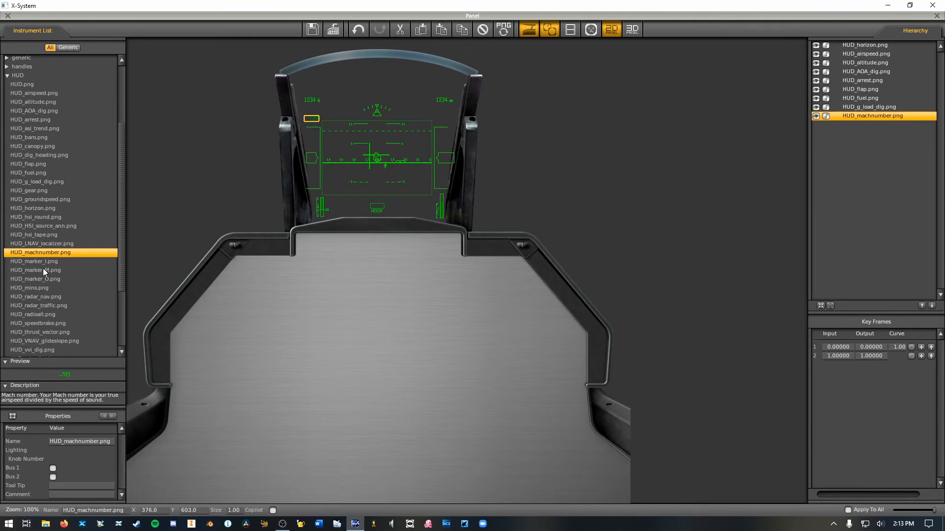
# Place the HUD_radar_traffic.png circle centred on the HUD horizon at X 509, Y 523, and deselect it.
pyautogui.click(51, 308)
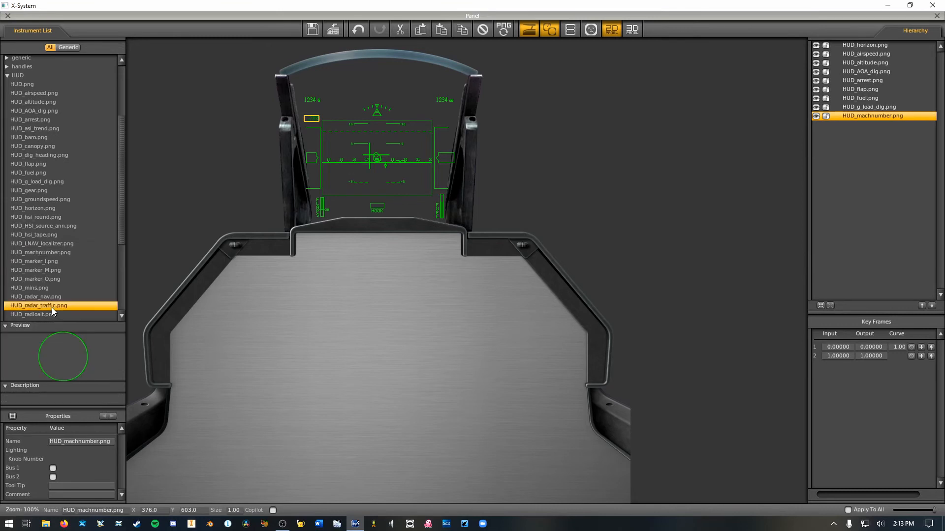
pyautogui.scroll(-2, 52, 296)
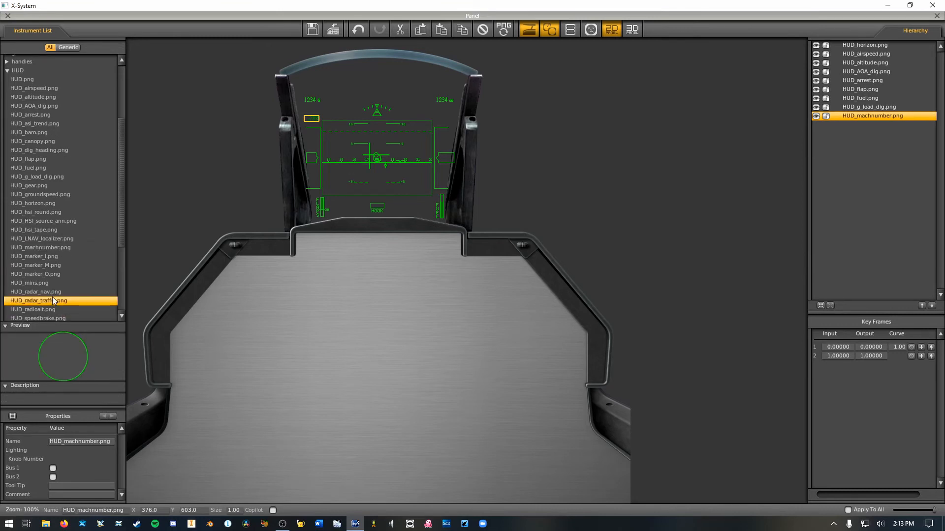
pyautogui.moveTo(64, 362); pyautogui.dragTo(360, 138)
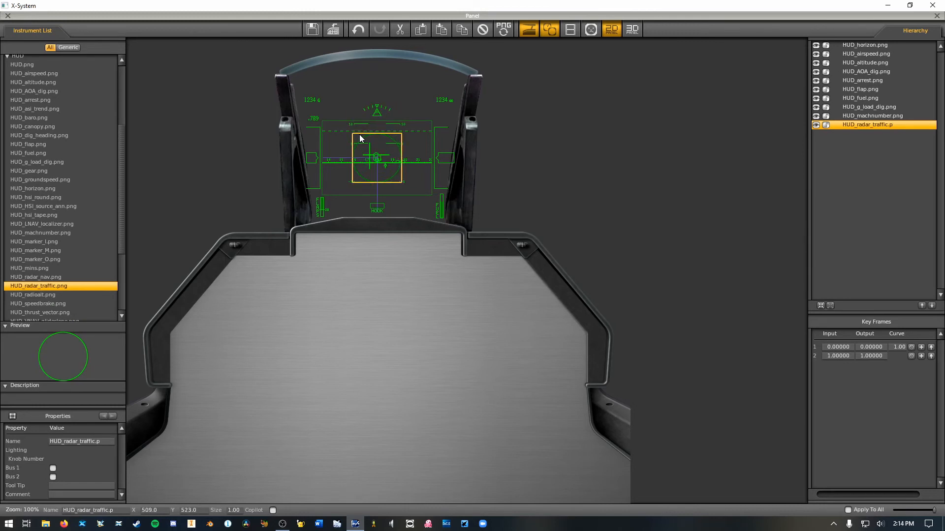
pyautogui.click(346, 98)
# Place the HUD_radioalt.png readout between the angle-of-attack readout and the altitude tape, at about X 650, Y 602.
pyautogui.scroll(-1, 69, 252)
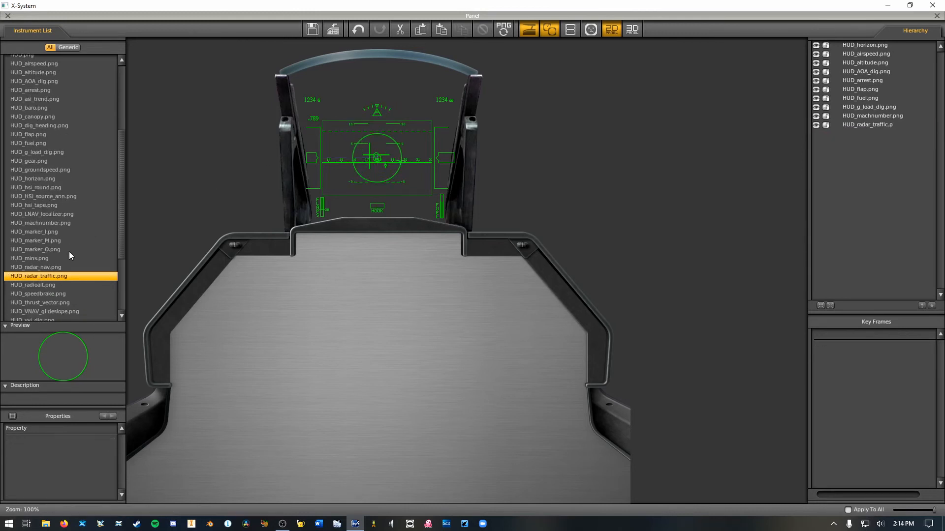
pyautogui.scroll(-4, 69, 251)
pyautogui.click(52, 251)
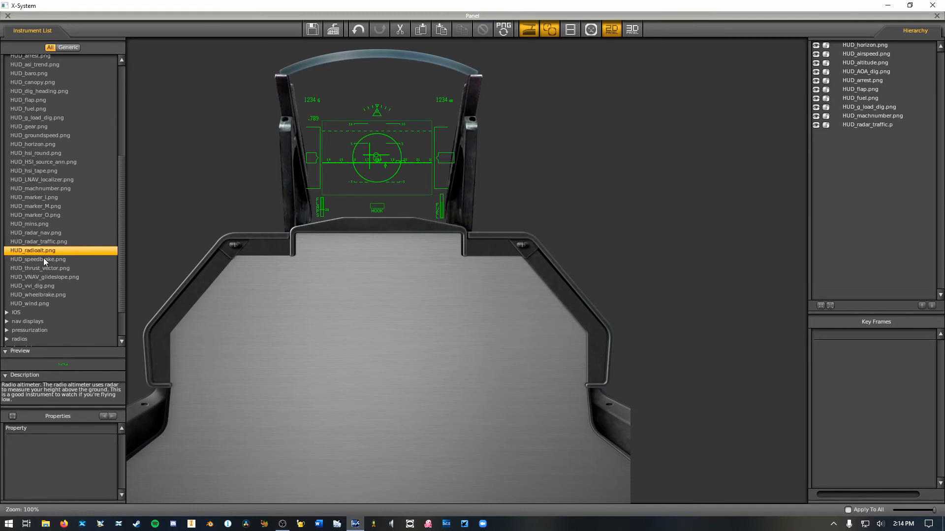
pyautogui.click(439, 120)
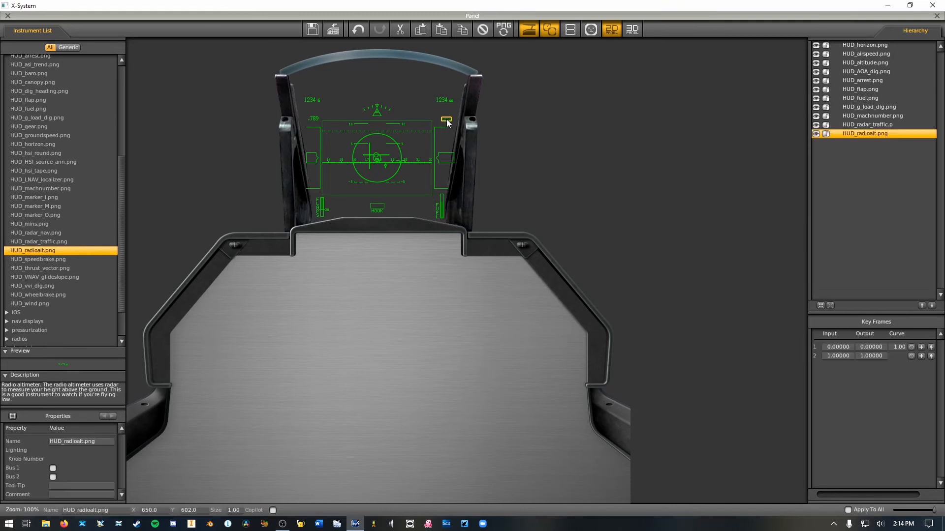
pyautogui.click(460, 120)
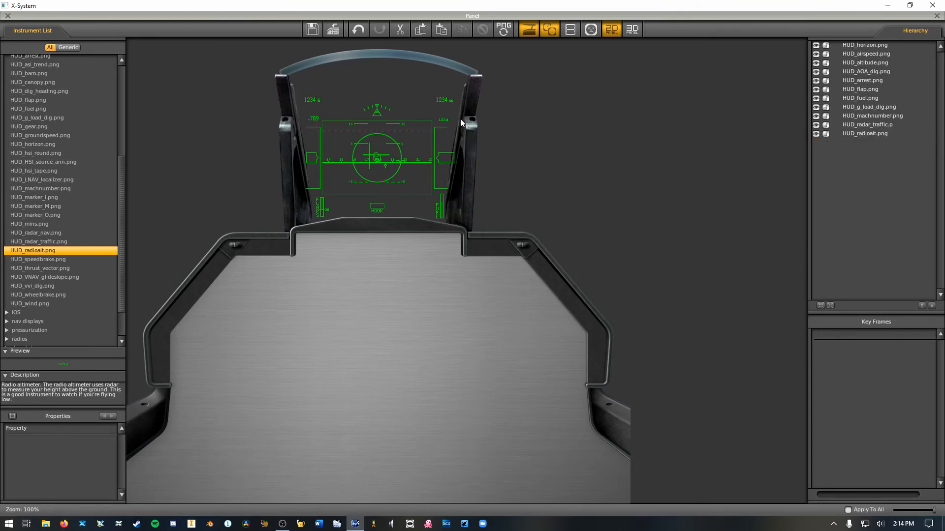
pyautogui.click(445, 121)
pyautogui.click(463, 118)
# Place HUD_speedbrake.png beside the hook indicator on the flaps side, at about X 463.5, Y 419.5.
pyautogui.click(43, 260)
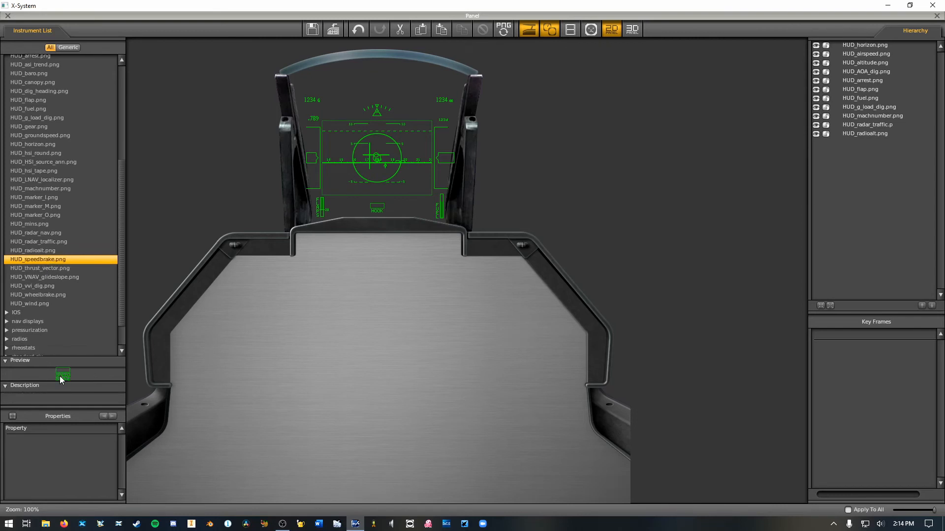
pyautogui.moveTo(61, 376); pyautogui.dragTo(356, 213)
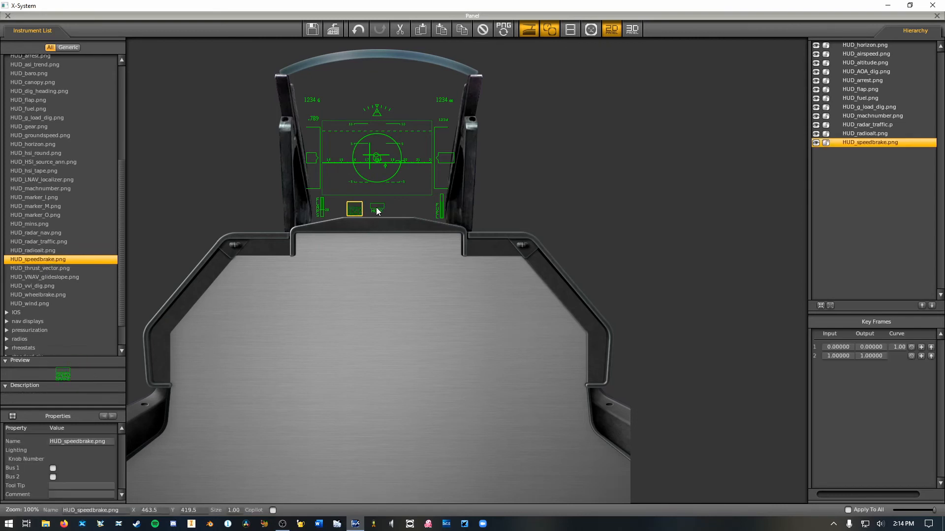
pyautogui.click(378, 211)
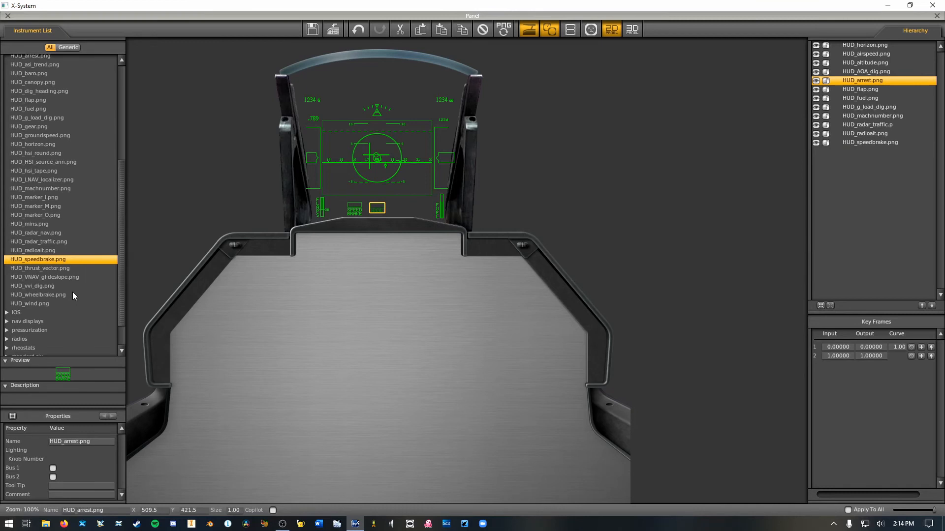
# Place HUD_vvi_dig.png above the altitude tape at about X 644, Y 591, and shift the radio altimeter readout up to clear it.
pyautogui.click(40, 287)
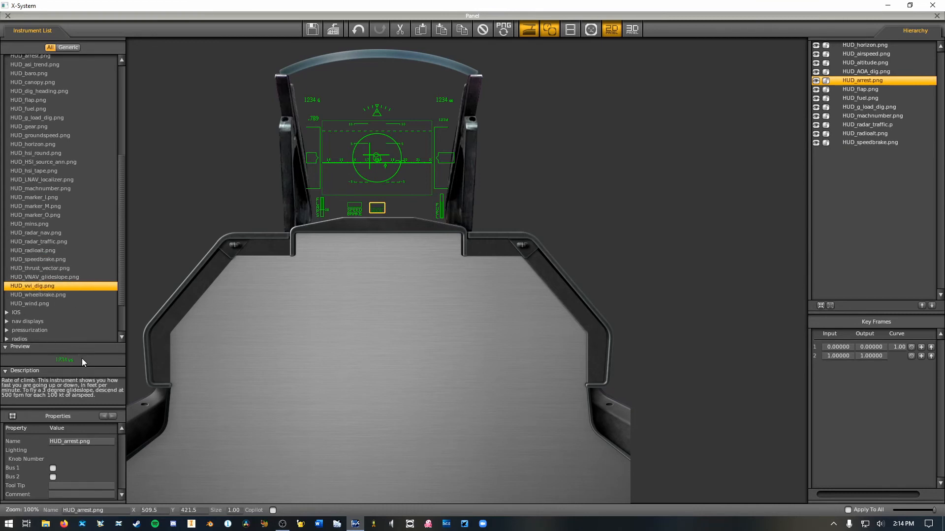
pyautogui.moveTo(67, 363); pyautogui.dragTo(445, 126)
pyautogui.click(443, 116)
pyautogui.click(444, 120)
pyautogui.click(444, 116)
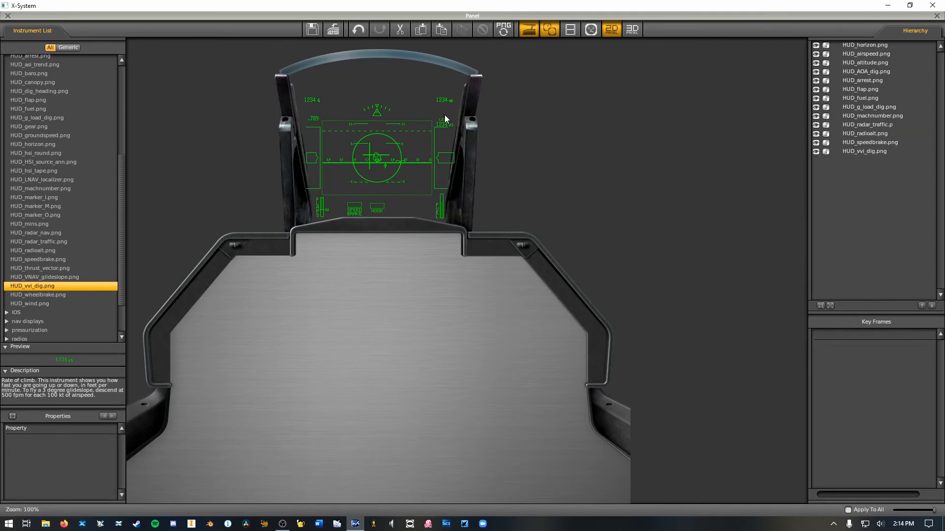
pyautogui.click(445, 121)
pyautogui.moveTo(444, 120); pyautogui.dragTo(445, 114)
pyautogui.click(443, 125)
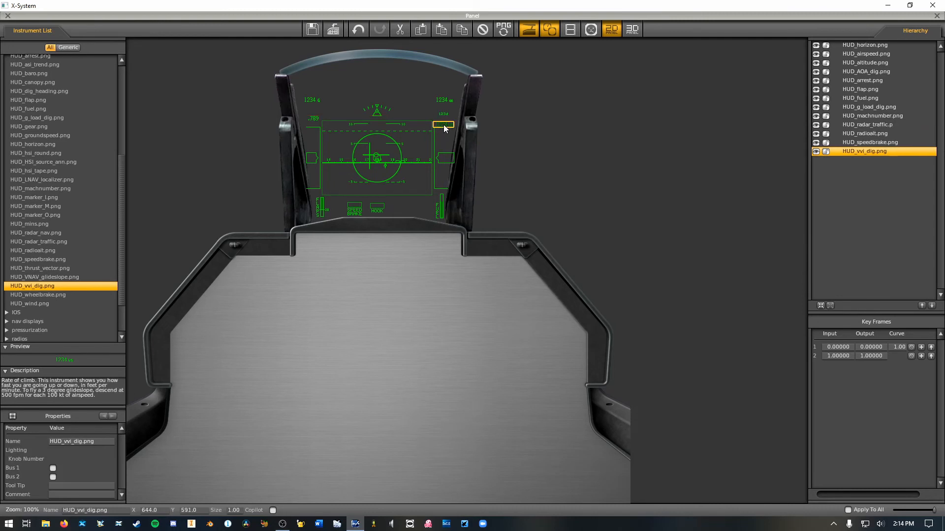
# Lower HUD_machnumber.png to about X 376, Y 592, level with the vertical speed readout, and deselect it.
pyautogui.click(313, 120)
pyautogui.moveTo(312, 123); pyautogui.dragTo(313, 125)
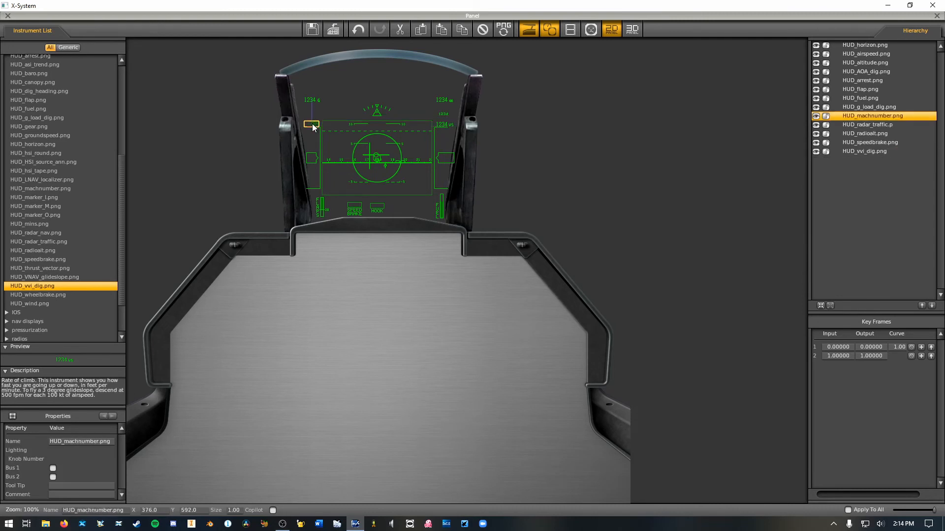
pyautogui.click(332, 118)
pyautogui.click(516, 147)
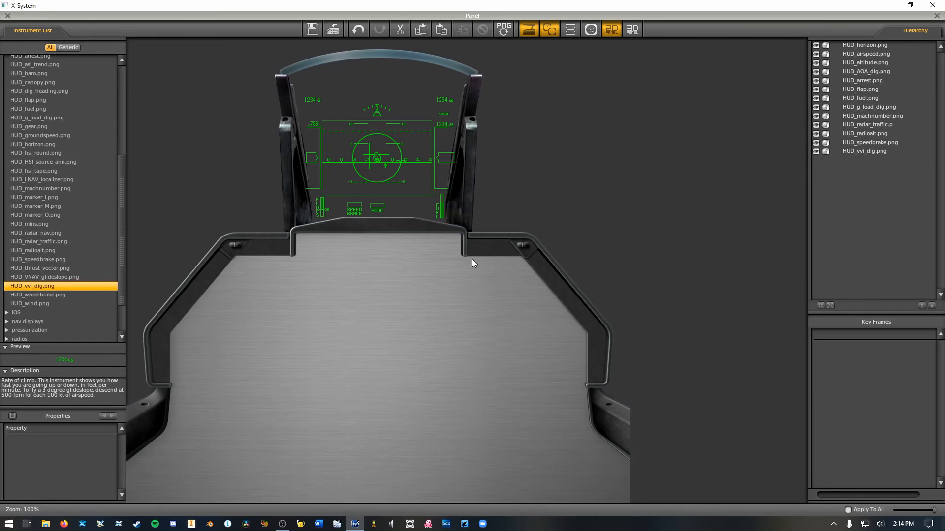
pyautogui.moveTo(472, 259); pyautogui.dragTo(477, 234)
pyautogui.click(264, 65)
pyautogui.click(472, 228)
pyautogui.click(264, 74)
pyautogui.click(477, 234)
# Try out the generic HUD.png glass from the HUD instruments over the cockpit's HUD frame, and delete it again.
pyautogui.moveTo(122, 172); pyautogui.dragTo(114, 95)
pyautogui.click(6, 158)
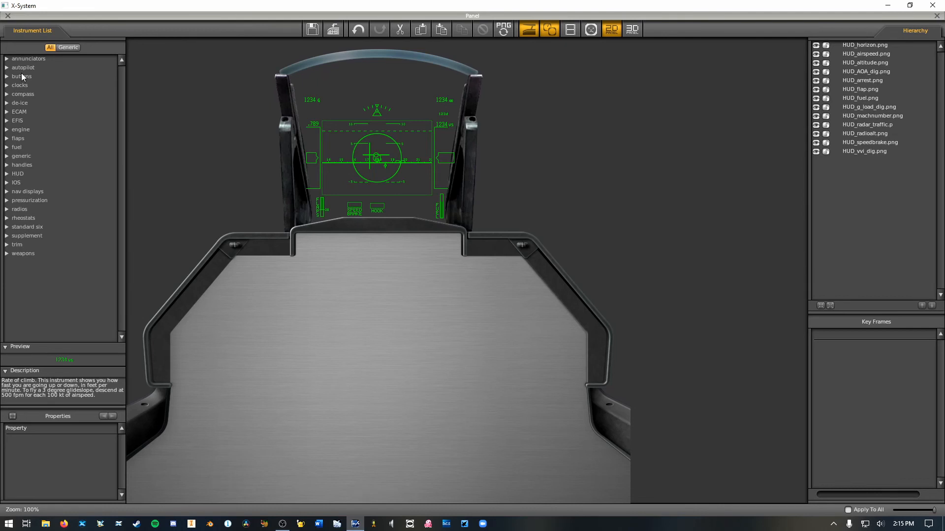
pyautogui.click(8, 174)
pyautogui.click(30, 200)
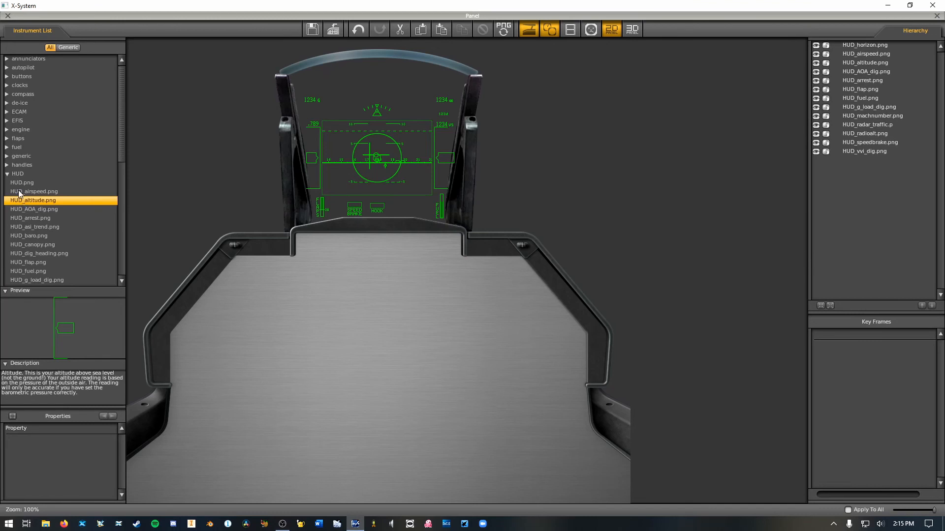
pyautogui.moveTo(19, 183); pyautogui.dragTo(540, 159)
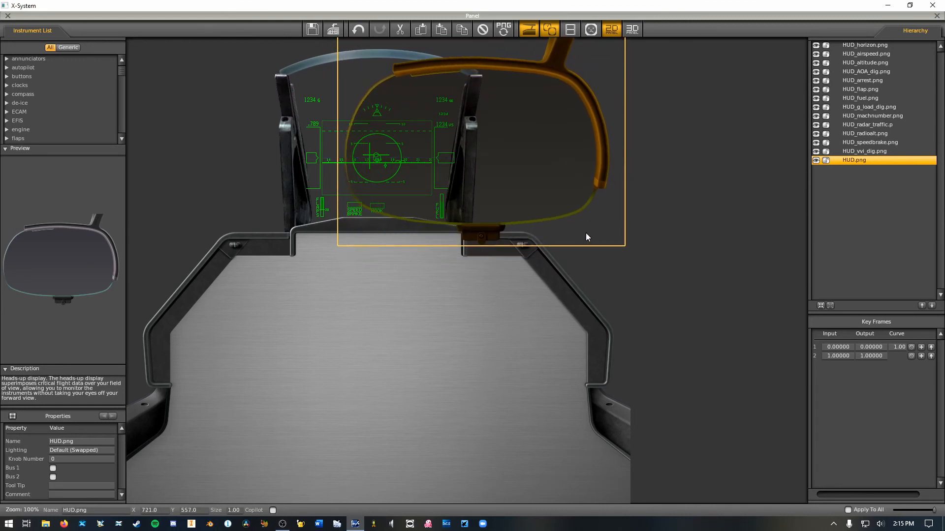
pyautogui.click(566, 213)
pyautogui.click(567, 212)
pyautogui.click(483, 31)
pyautogui.moveTo(48, 274); pyautogui.dragTo(530, 179)
pyautogui.press('Delete')
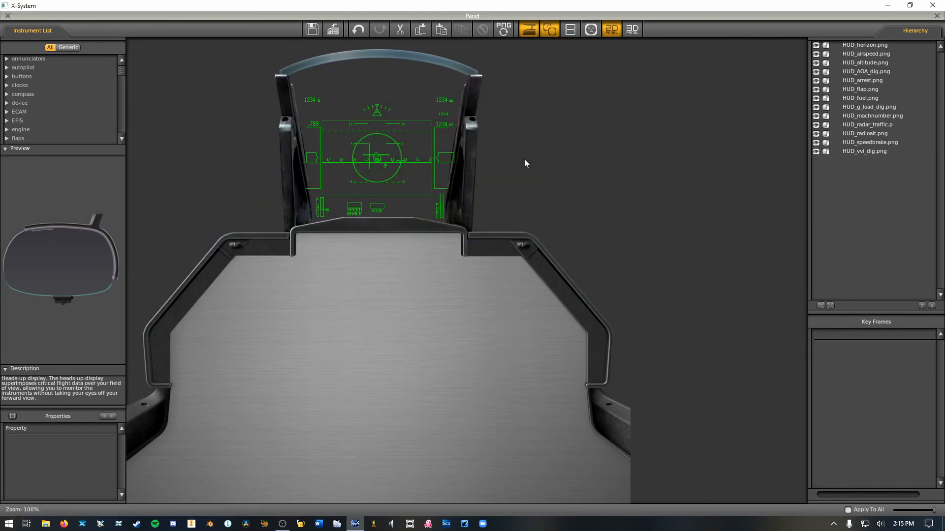
pyautogui.click(407, 184)
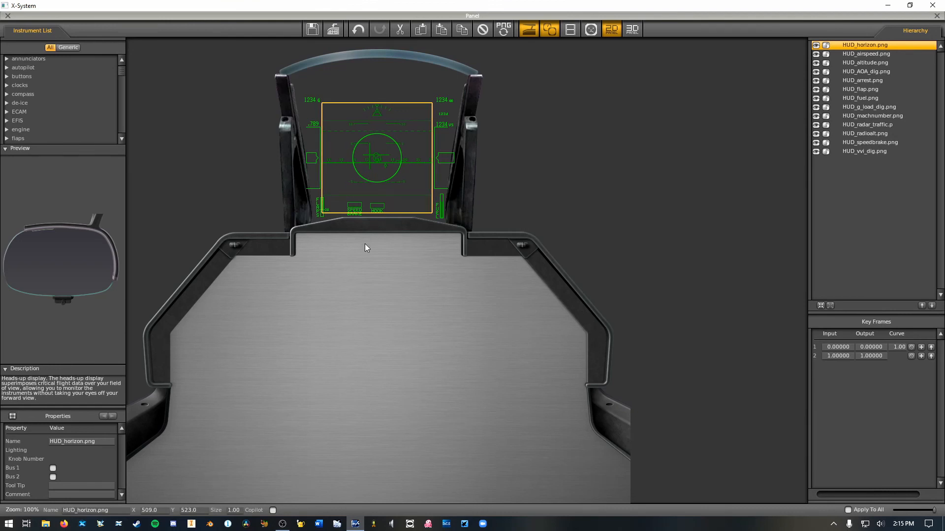
pyautogui.click(365, 244)
pyautogui.click(411, 188)
pyautogui.click(402, 242)
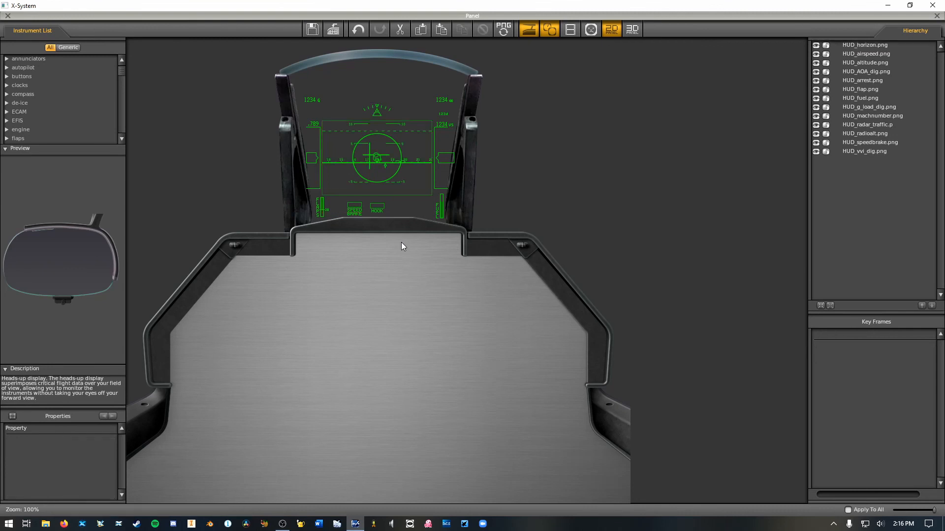
pyautogui.click(324, 214)
pyautogui.click(369, 241)
# Examine the HUD layout up close, especially the flaps, speed brake and hook indicators along its lower edge.
pyautogui.scroll(10, 483, 261)
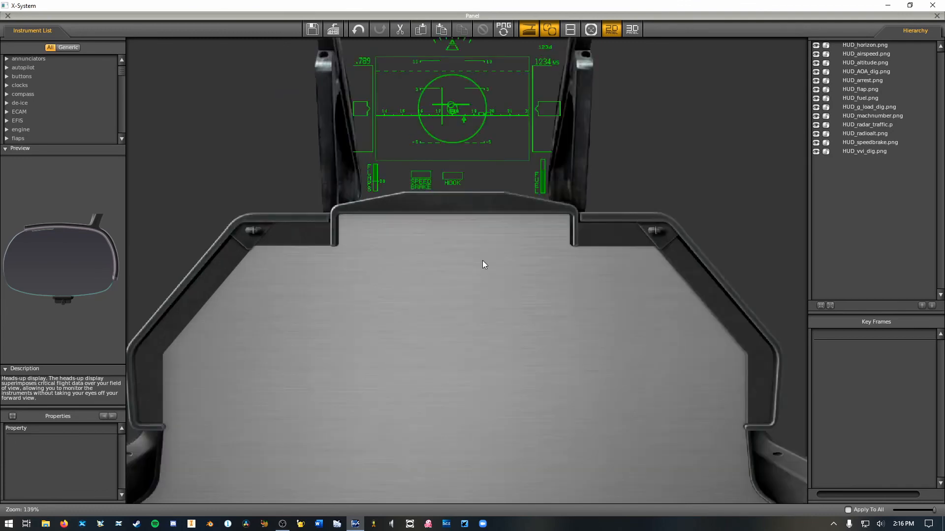
pyautogui.scroll(-10, 550, 160)
pyautogui.scroll(10, 501, 169)
pyautogui.scroll(-12, 489, 164)
pyautogui.scroll(10, 306, 187)
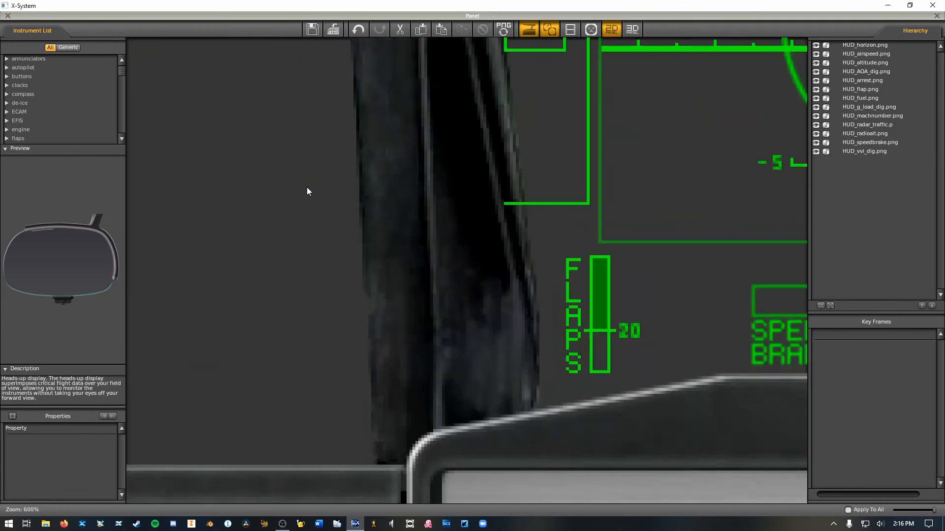
pyautogui.scroll(-10, 521, 199)
pyautogui.scroll(10, 490, 198)
pyautogui.scroll(-10, 494, 199)
pyautogui.scroll(8, 495, 199)
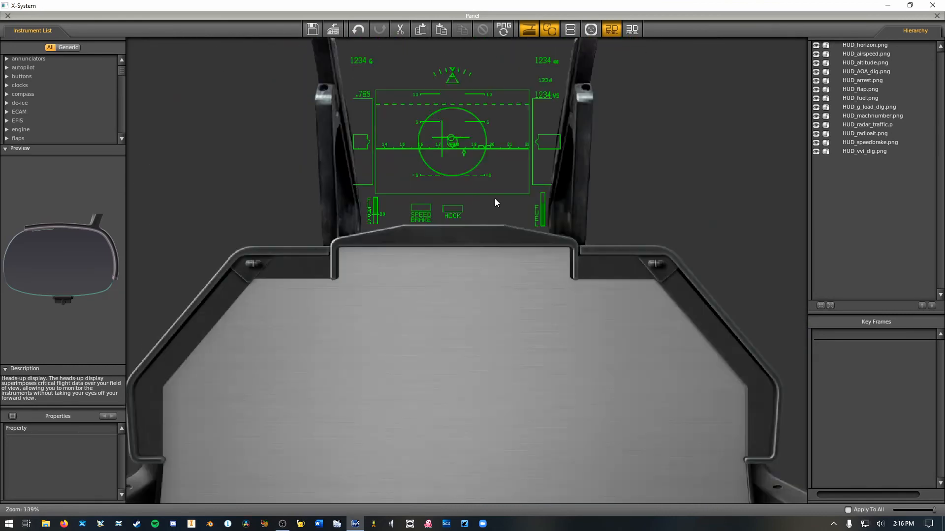
pyautogui.scroll(-3, 497, 203)
pyautogui.scroll(8, 416, 219)
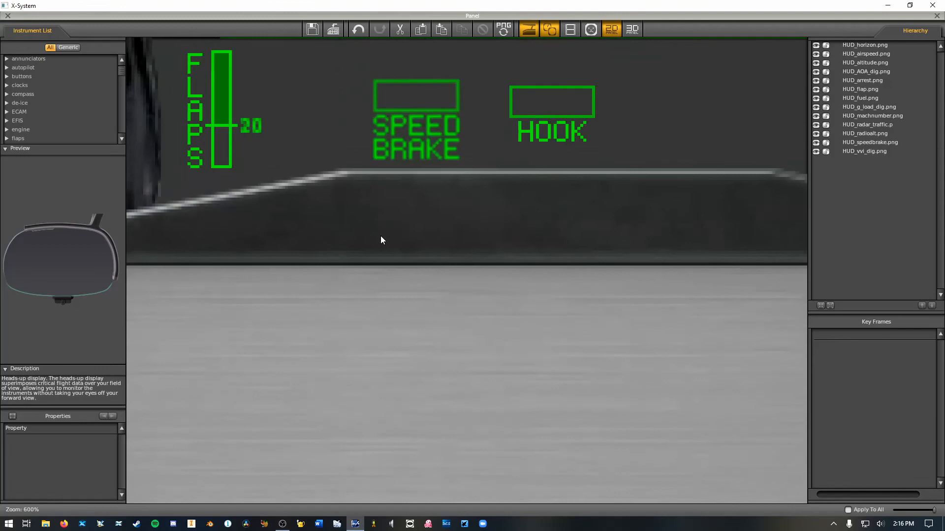
pyautogui.moveTo(382, 240); pyautogui.dragTo(585, 328)
pyautogui.scroll(-9, 421, 324)
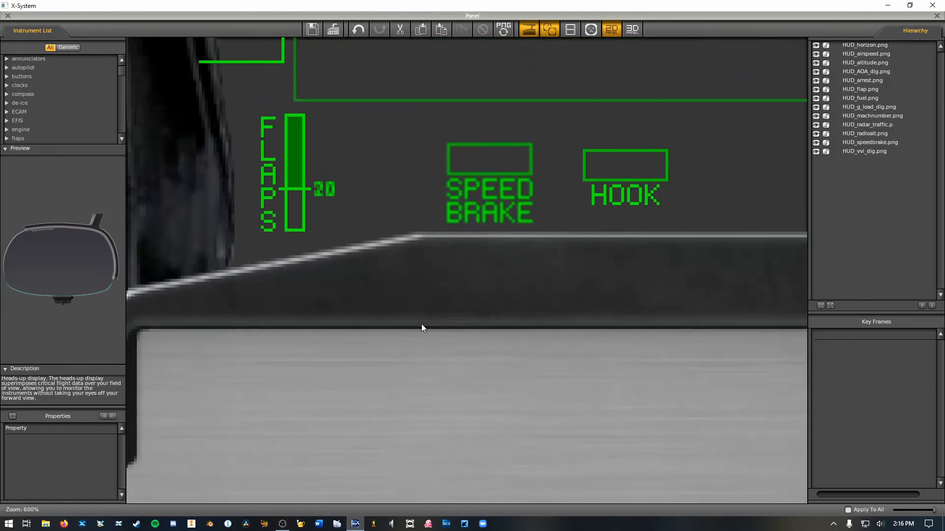
pyautogui.scroll(-2, 326, 375)
pyautogui.scroll(2, 289, 224)
pyautogui.scroll(2, 289, 226)
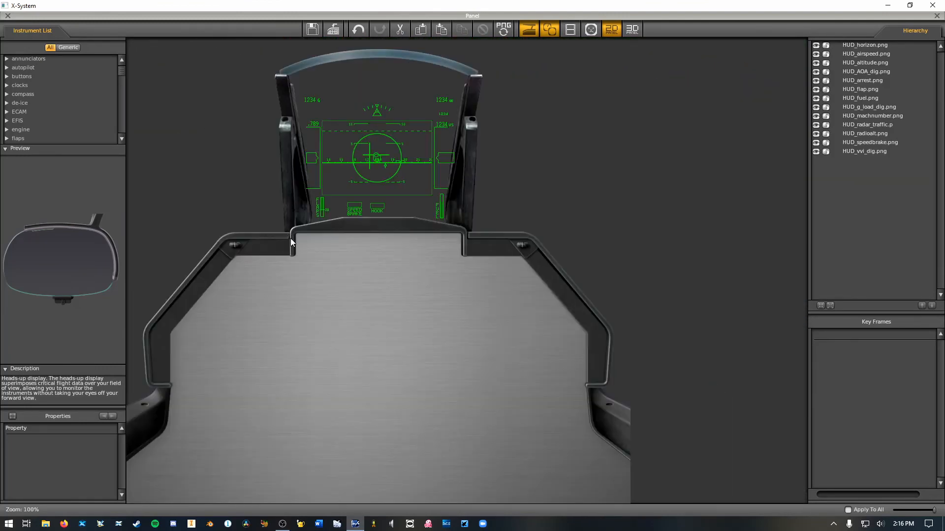